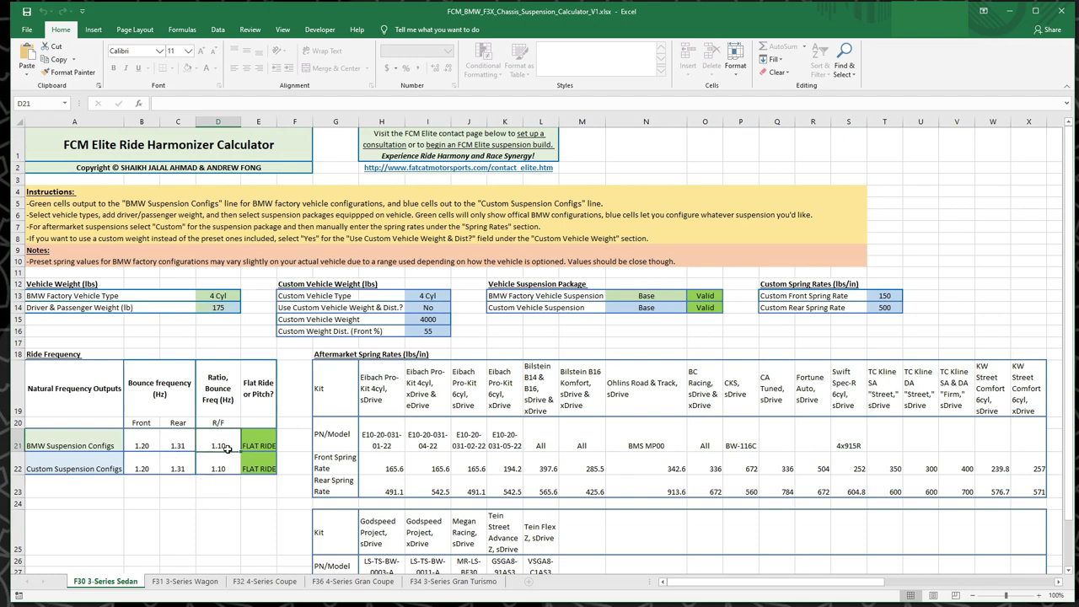
# - Examine the BMW ride frequency outputs and the factory type, custom vehicle, suspension package and custom spring rate inputs
pyautogui.click(187, 443)
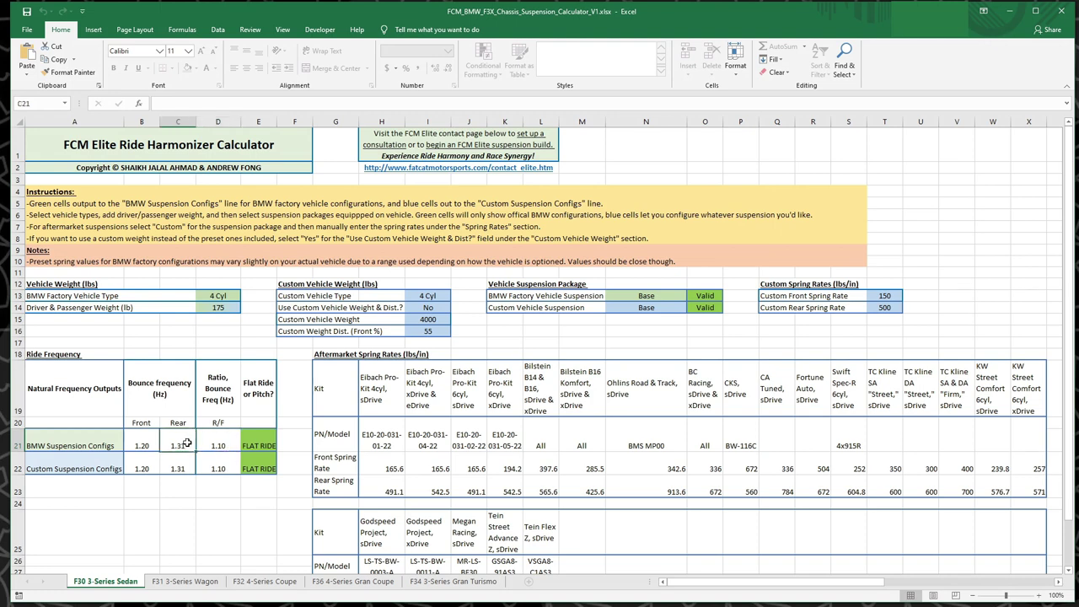
pyautogui.click(152, 443)
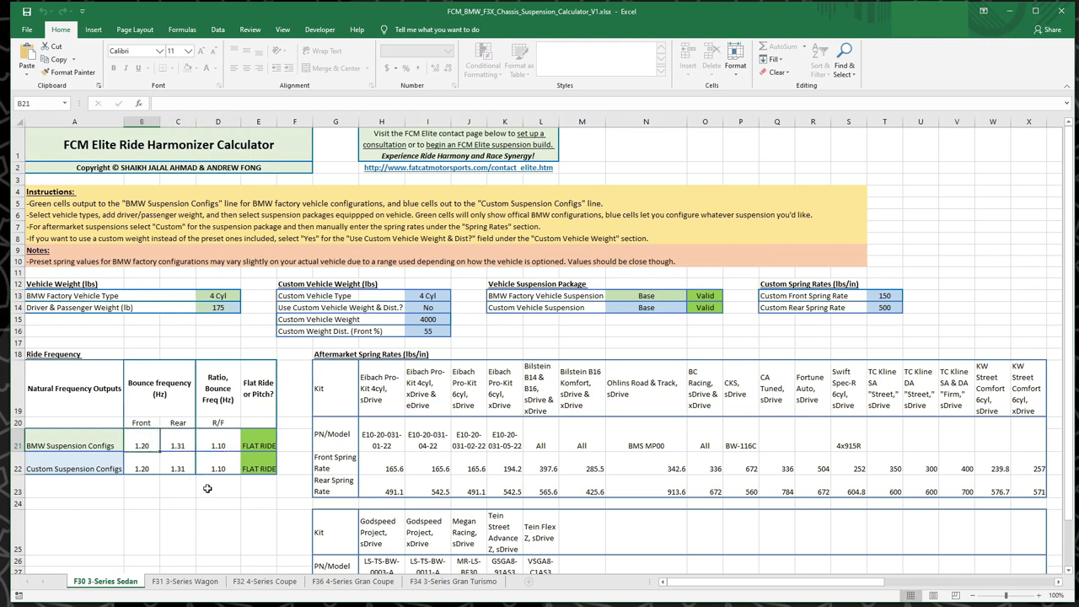
pyautogui.click(186, 447)
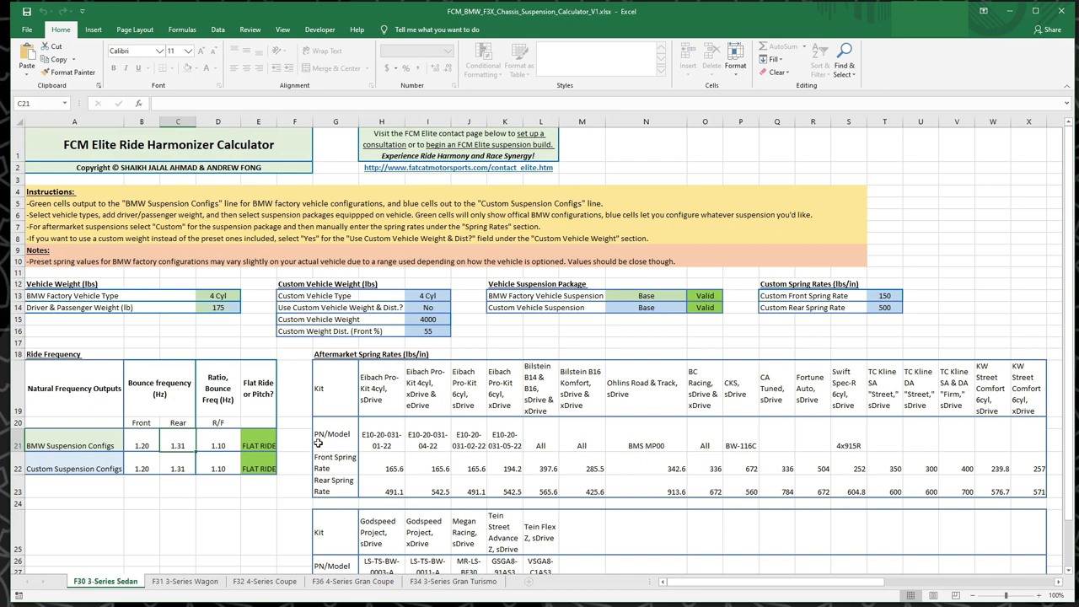
pyautogui.click(228, 297)
pyautogui.moveTo(428, 295); pyautogui.dragTo(427, 330)
pyautogui.moveTo(679, 294); pyautogui.dragTo(658, 307)
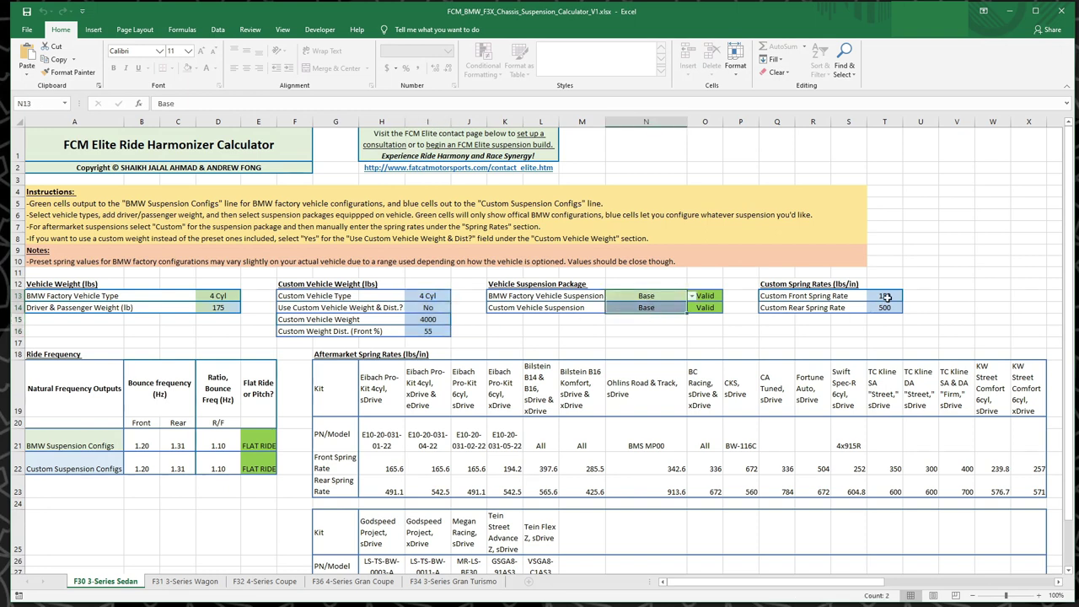
pyautogui.moveTo(886, 297); pyautogui.dragTo(885, 306)
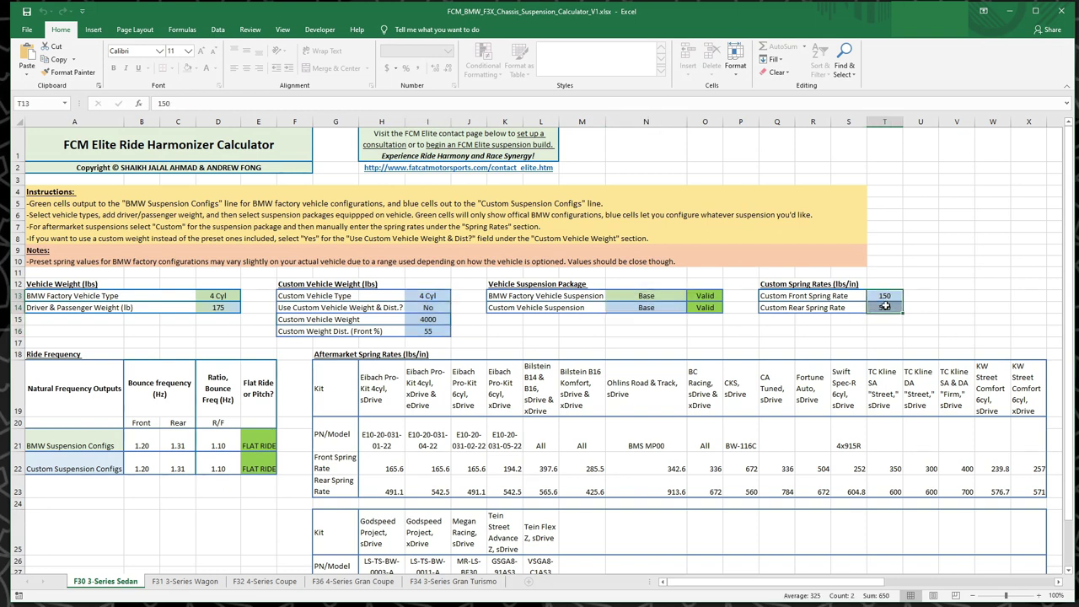
pyautogui.click(665, 299)
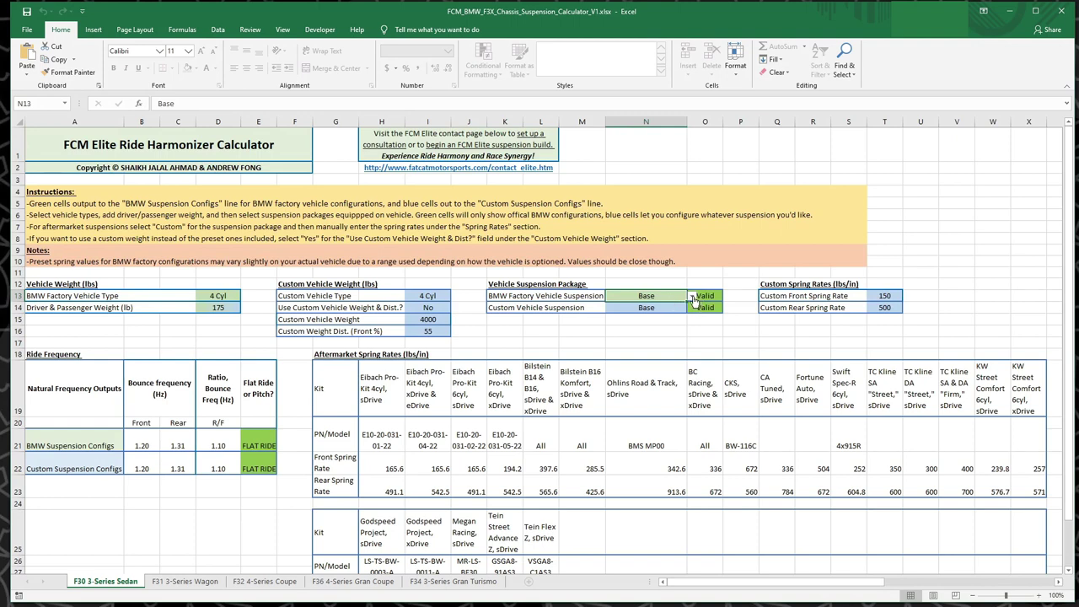
pyautogui.click(217, 332)
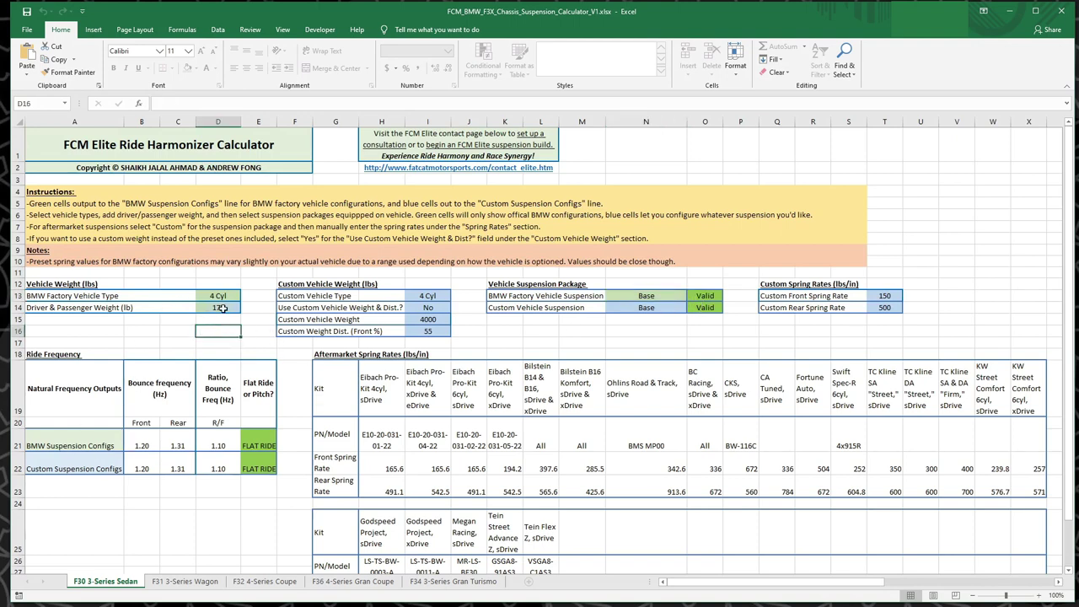
# - Review the BMW factory vehicle type options, driver weight and suspension package, plus the custom vehicle weight, suspension and spring rate fields
pyautogui.click(222, 297)
pyautogui.click(647, 295)
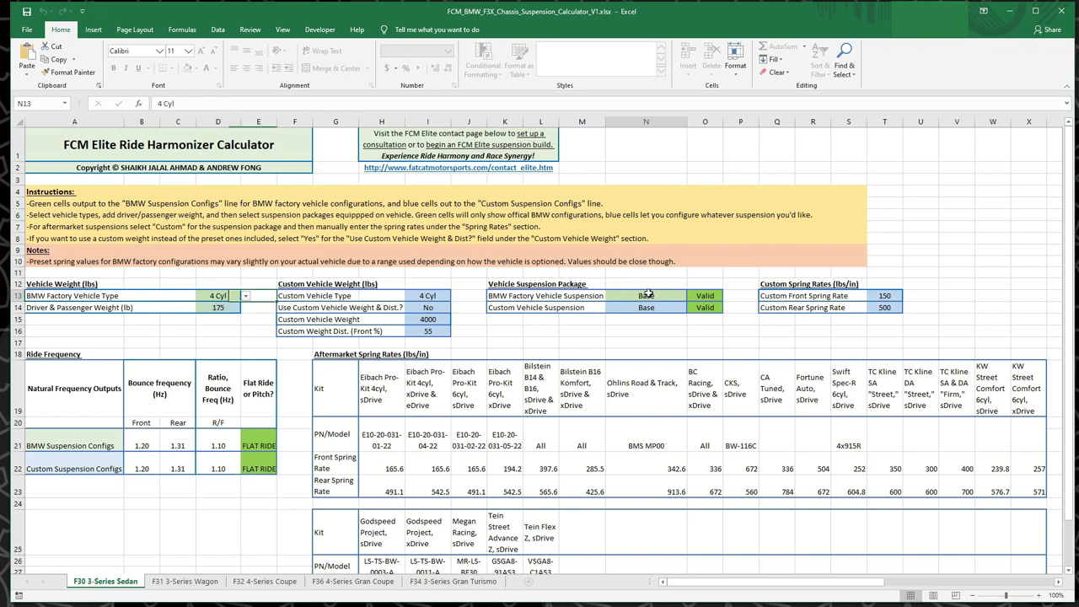
pyautogui.click(218, 297)
pyautogui.click(216, 309)
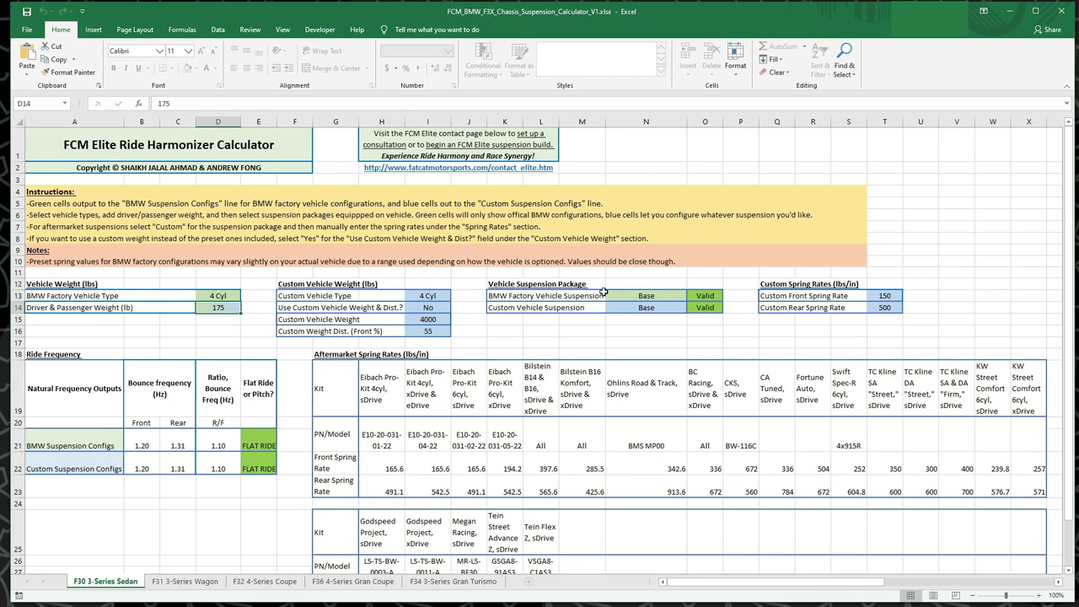
pyautogui.click(109, 448)
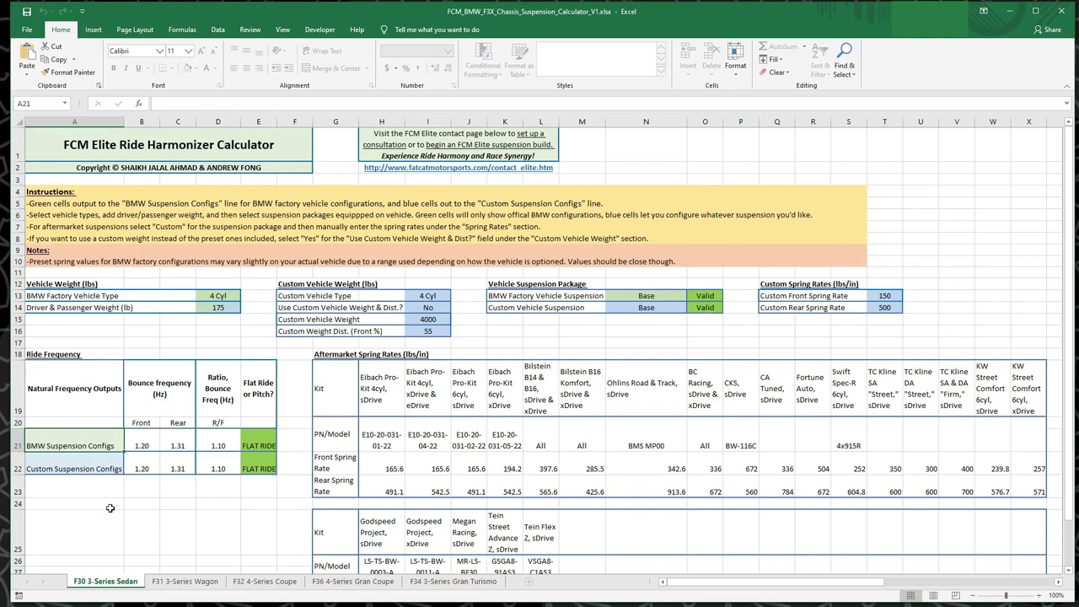
pyautogui.click(237, 296)
pyautogui.click(247, 297)
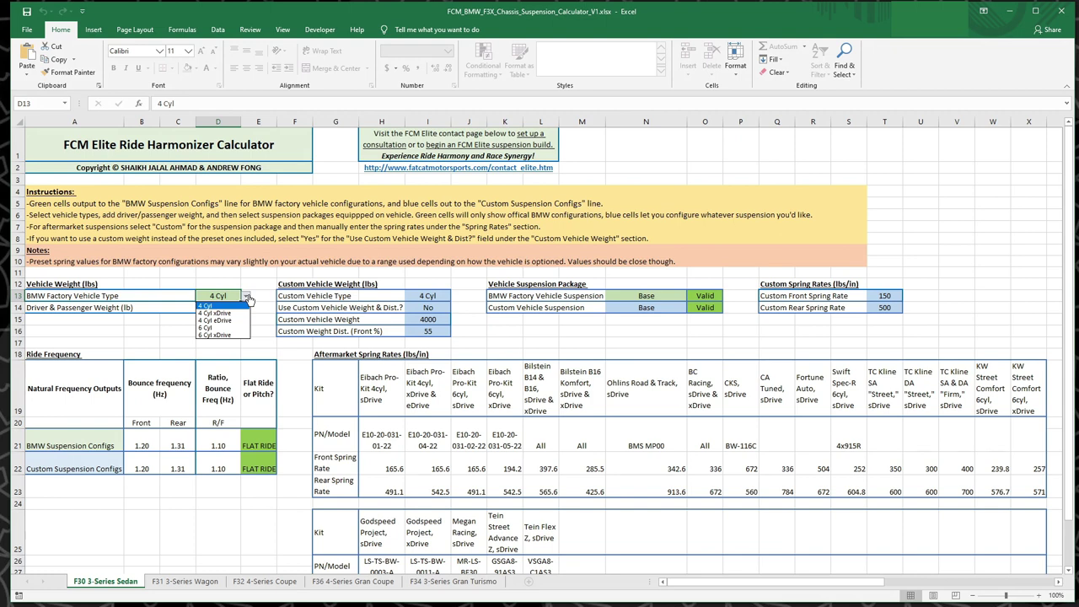
pyautogui.click(247, 297)
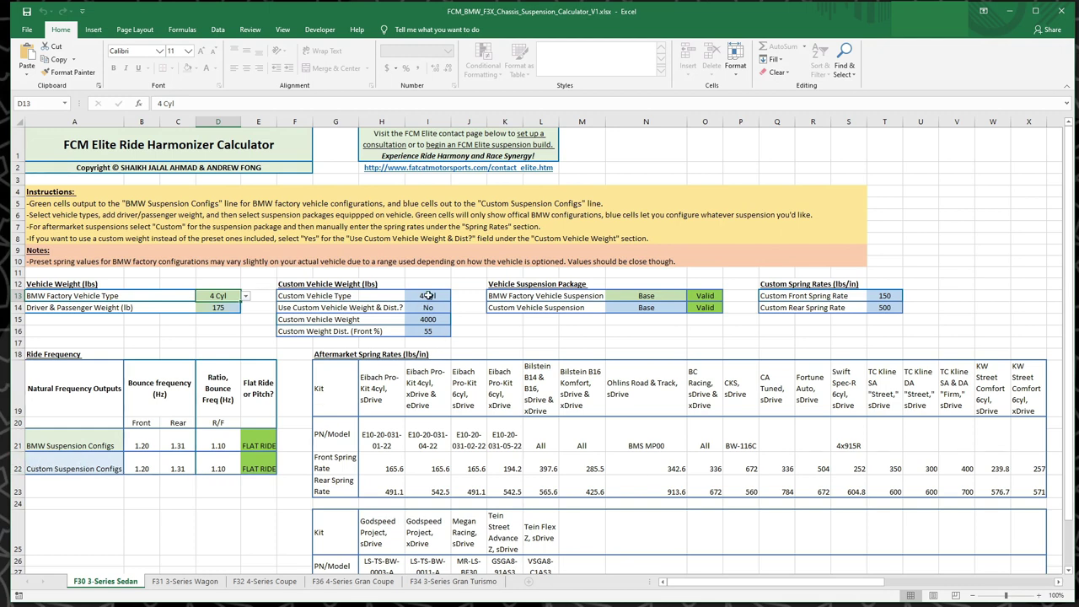
pyautogui.moveTo(429, 296); pyautogui.dragTo(427, 332)
pyautogui.click(673, 307)
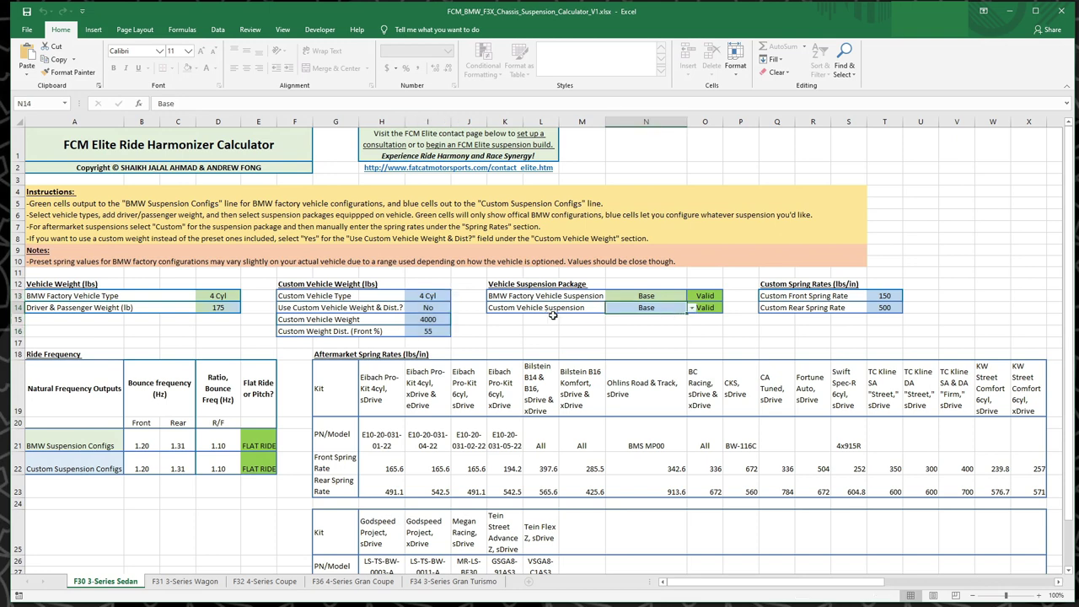
pyautogui.moveTo(894, 297); pyautogui.dragTo(892, 309)
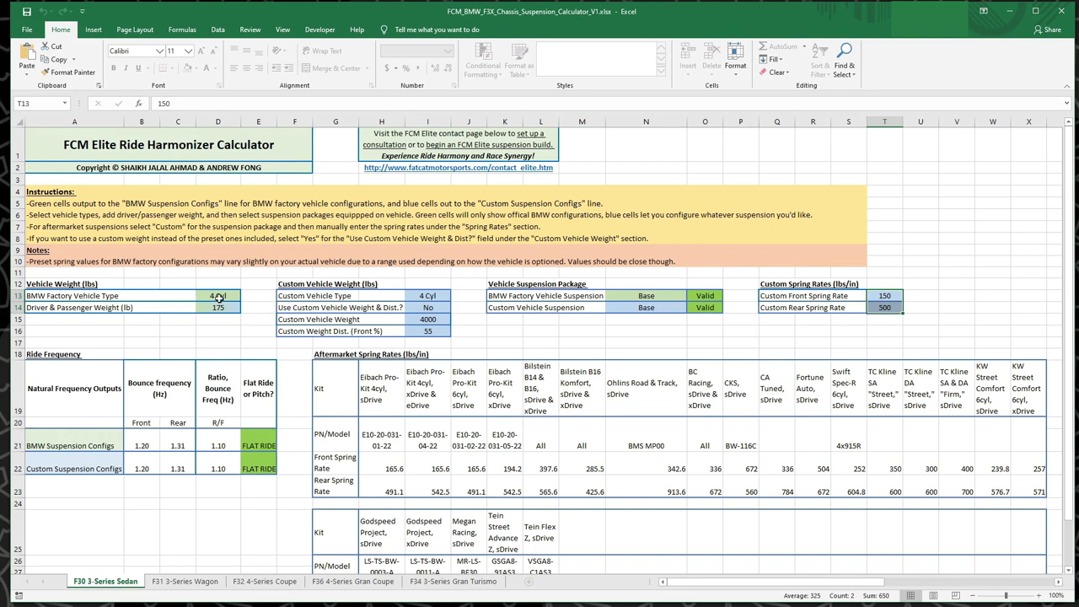
# - Set the BMW factory vehicle type to 6 Cyl in the Vehicle Weight section
pyautogui.click(221, 295)
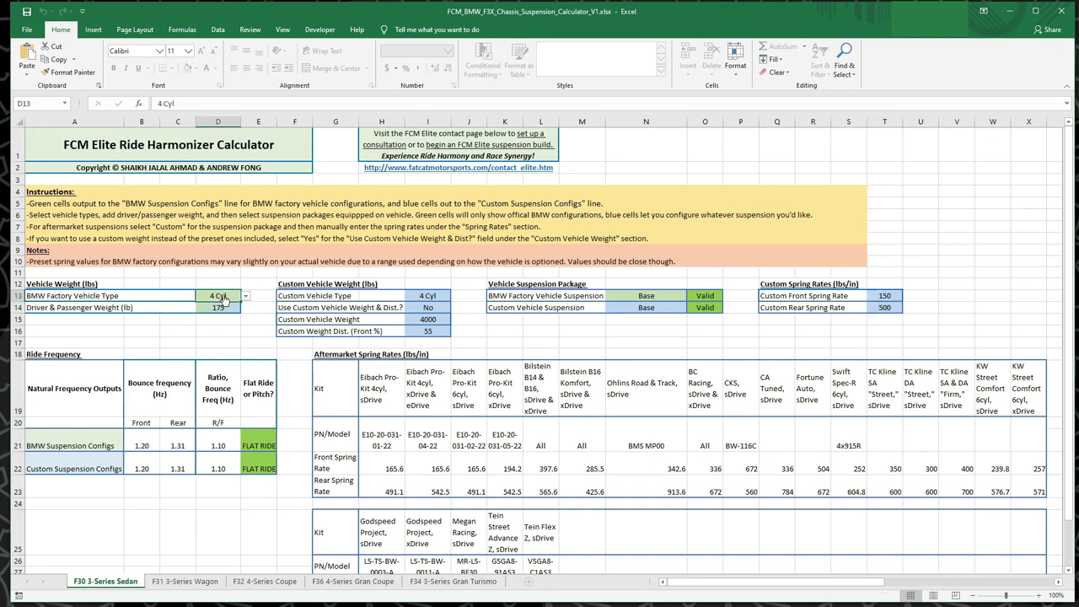
pyautogui.click(247, 298)
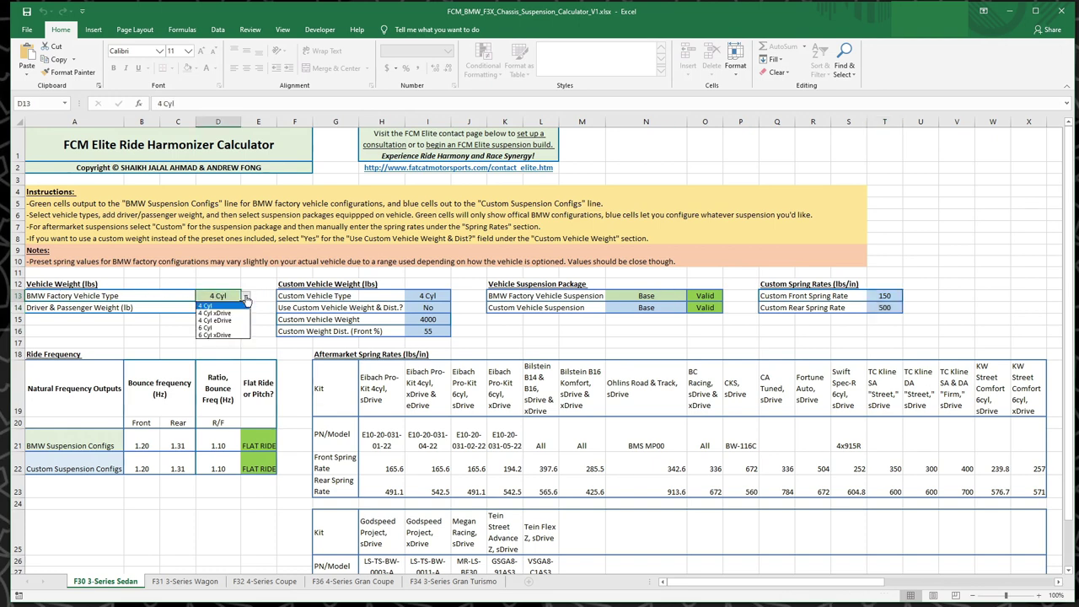
pyautogui.click(217, 328)
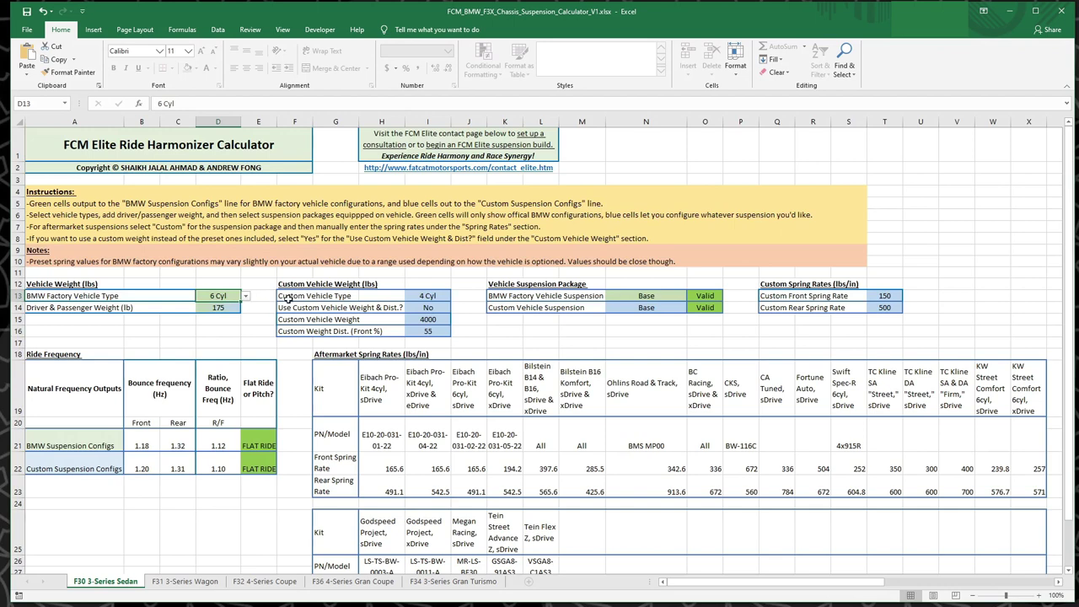
# - Set the BMW factory vehicle suspension to M-Sport / Adaptive-M and switch it to M-Perf for comparison
pyautogui.click(647, 300)
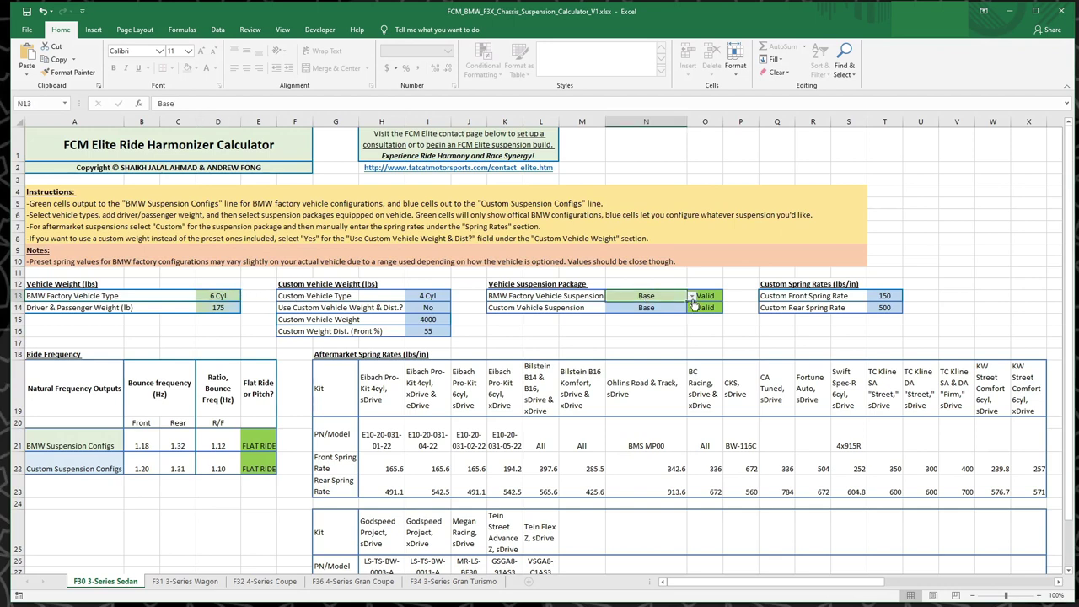
pyautogui.click(692, 297)
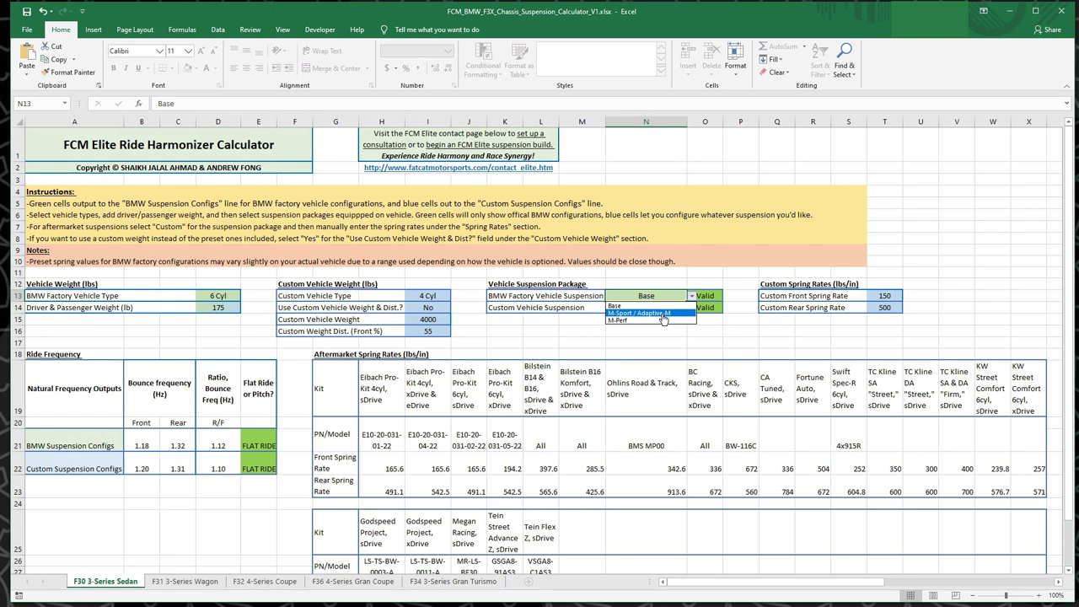
pyautogui.click(663, 314)
pyautogui.click(691, 296)
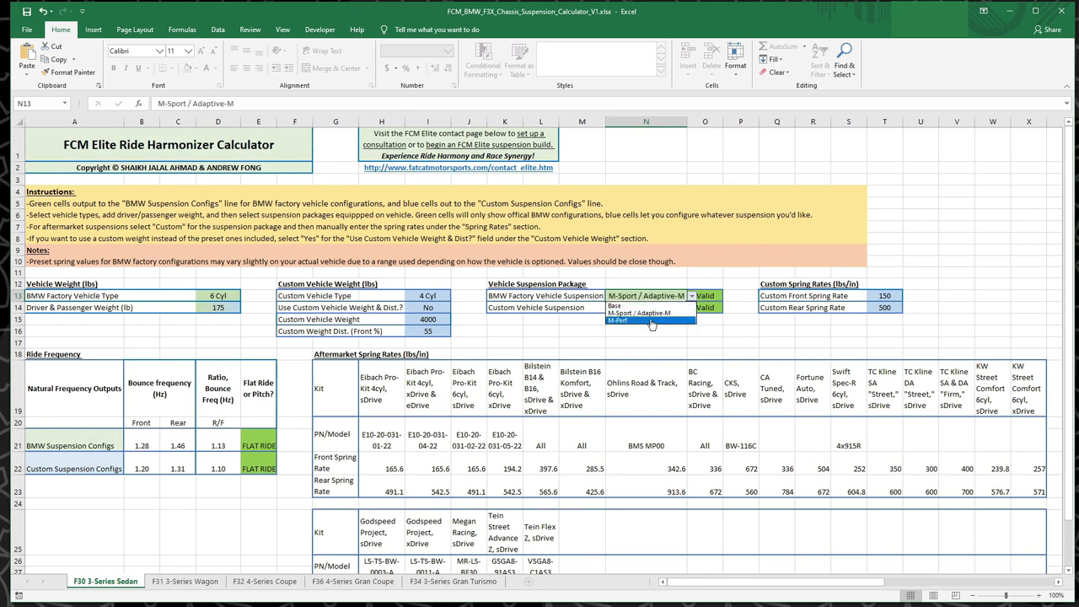
pyautogui.click(651, 321)
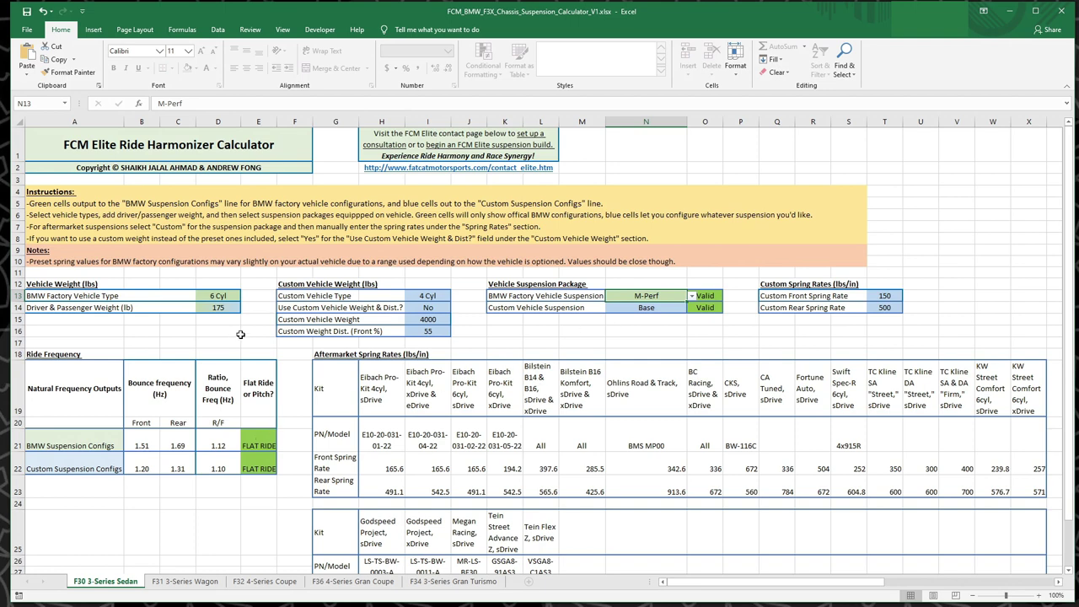
# - Change the BMW factory vehicle type to 4 Cyl xDrive in the Vehicle Weight section
pyautogui.click(236, 298)
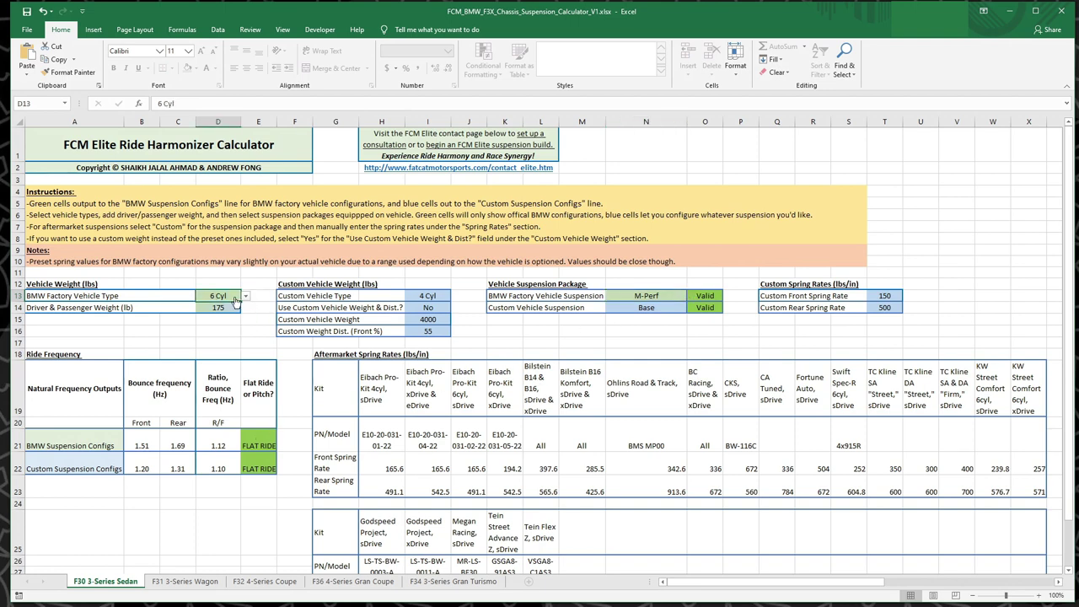
pyautogui.click(246, 296)
pyautogui.click(234, 315)
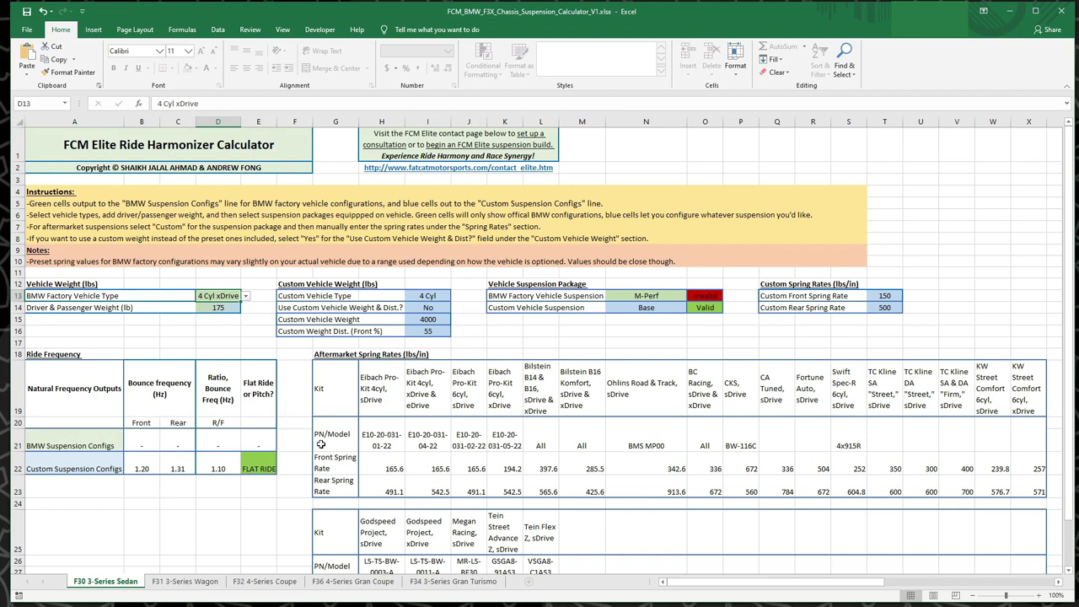
# - Change the BMW factory vehicle suspension package to M-Sport / Adaptive-M
pyautogui.click(669, 299)
pyautogui.click(692, 296)
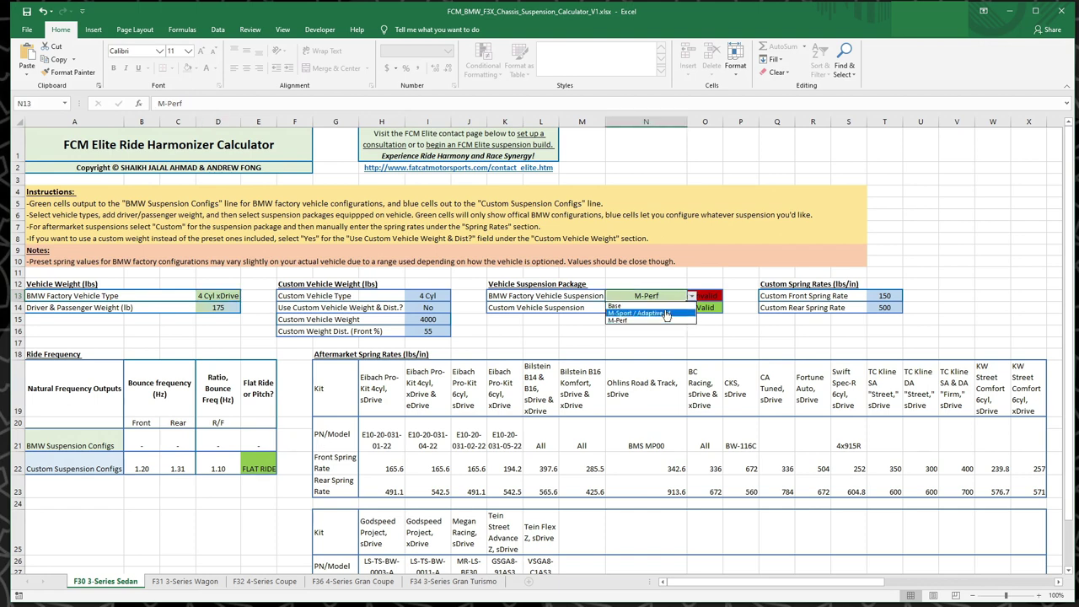
pyautogui.click(690, 307)
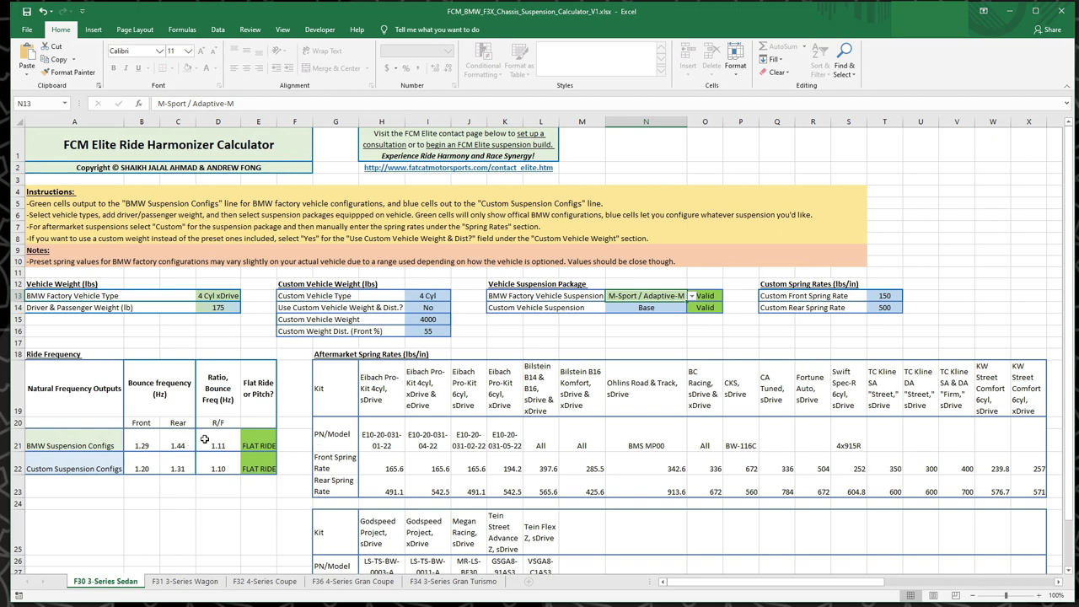
# - Try a driver and passenger weight of 350 lb, and reset it to 175 lb
pyautogui.click(232, 309)
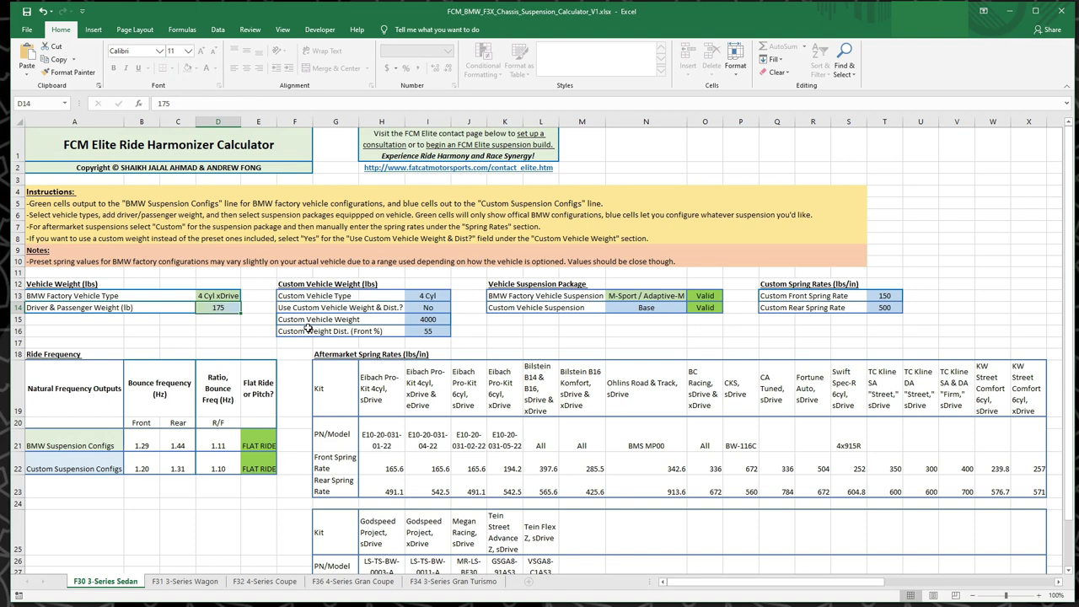
pyautogui.write('350')
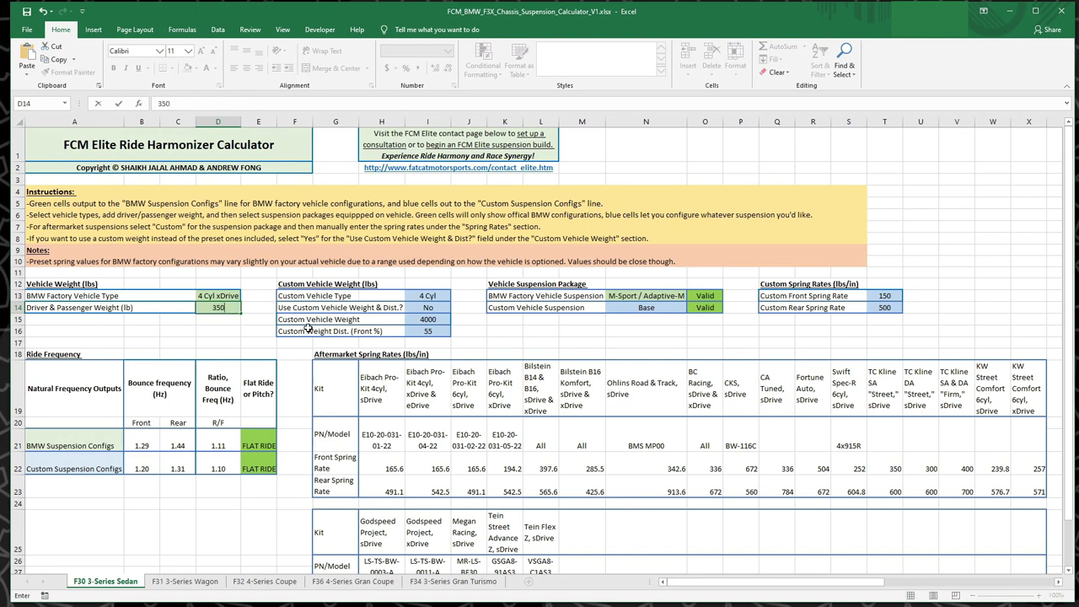
pyautogui.press('Return')
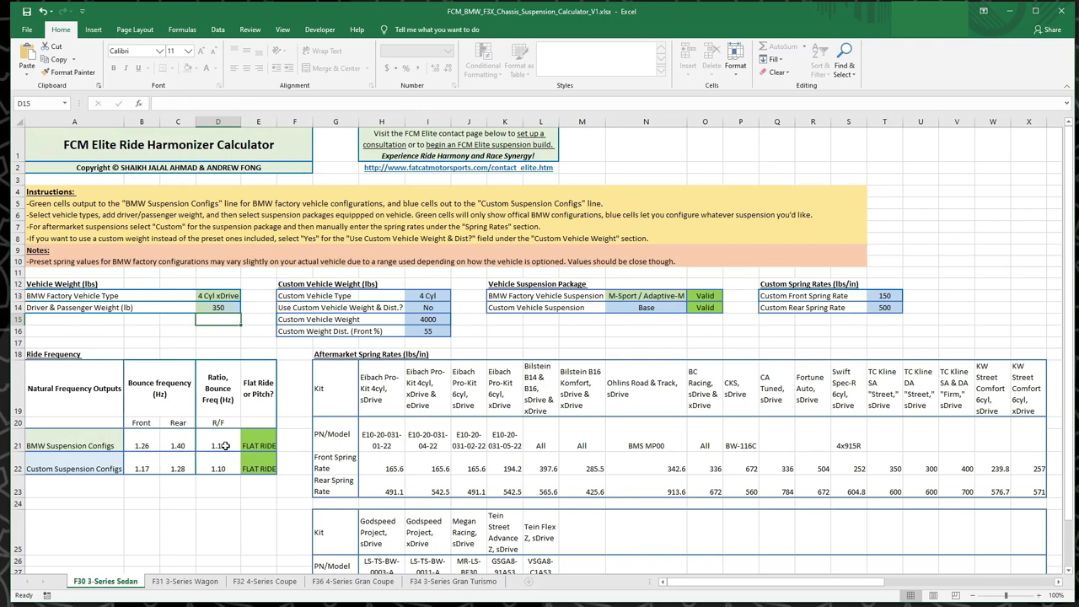
pyautogui.click(230, 308)
pyautogui.write('175')
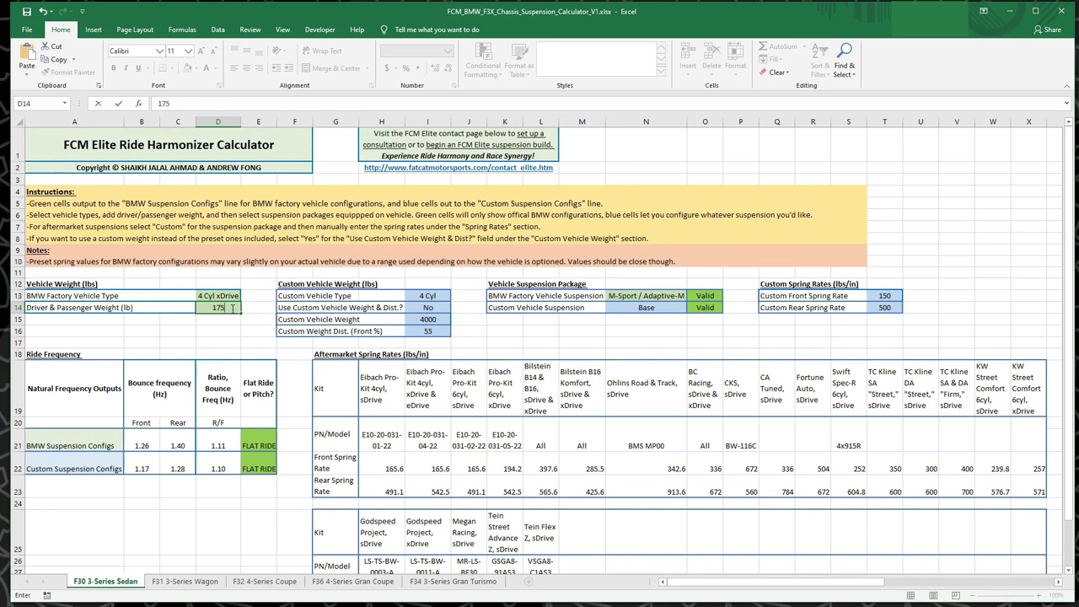
pyautogui.press('Return')
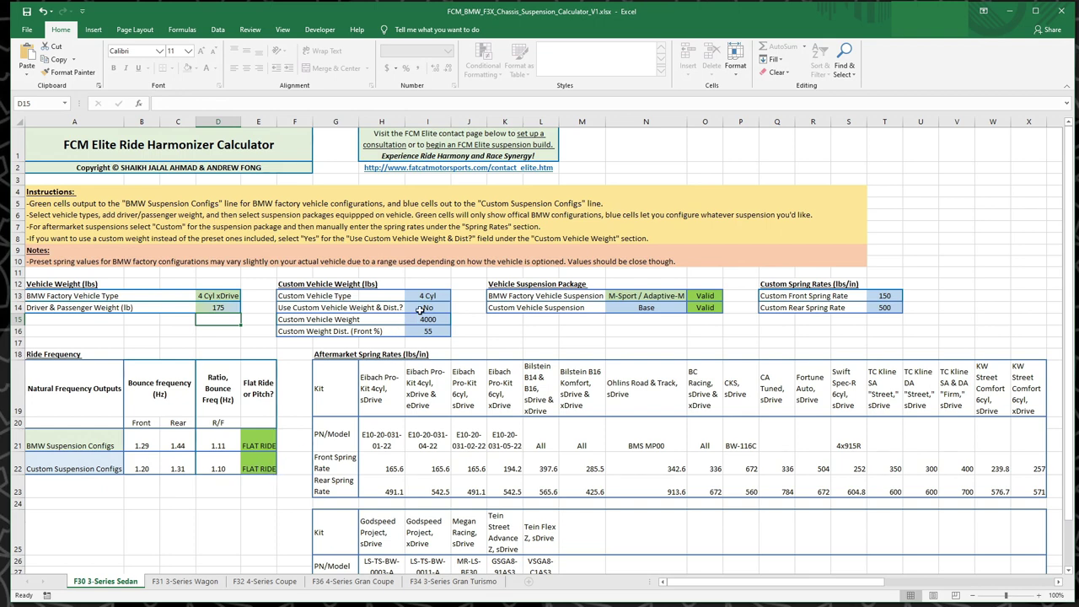
# - Switch the BMW factory vehicle type back to 6 Cyl
pyautogui.click(221, 297)
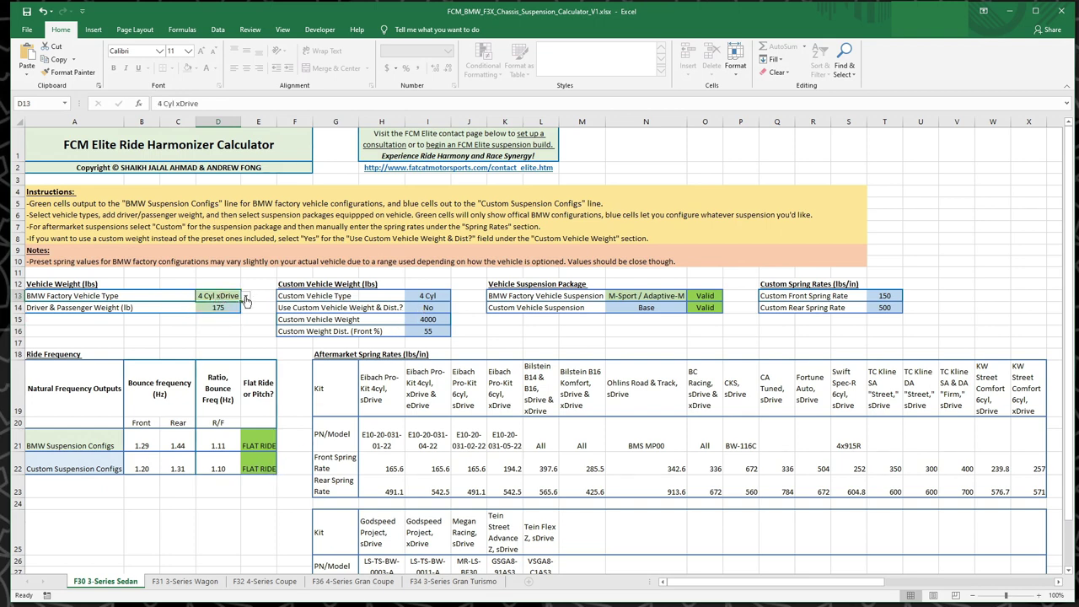
pyautogui.click(246, 296)
pyautogui.click(215, 328)
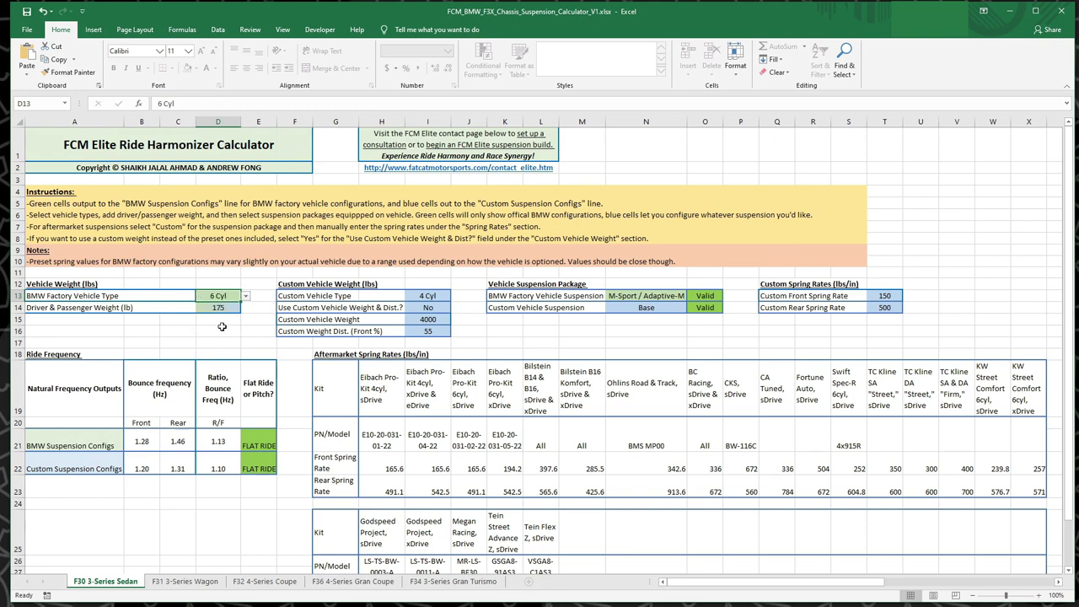
# - Set the custom vehicle type to 6 Cyl in the Custom Vehicle Weight section
pyautogui.click(434, 294)
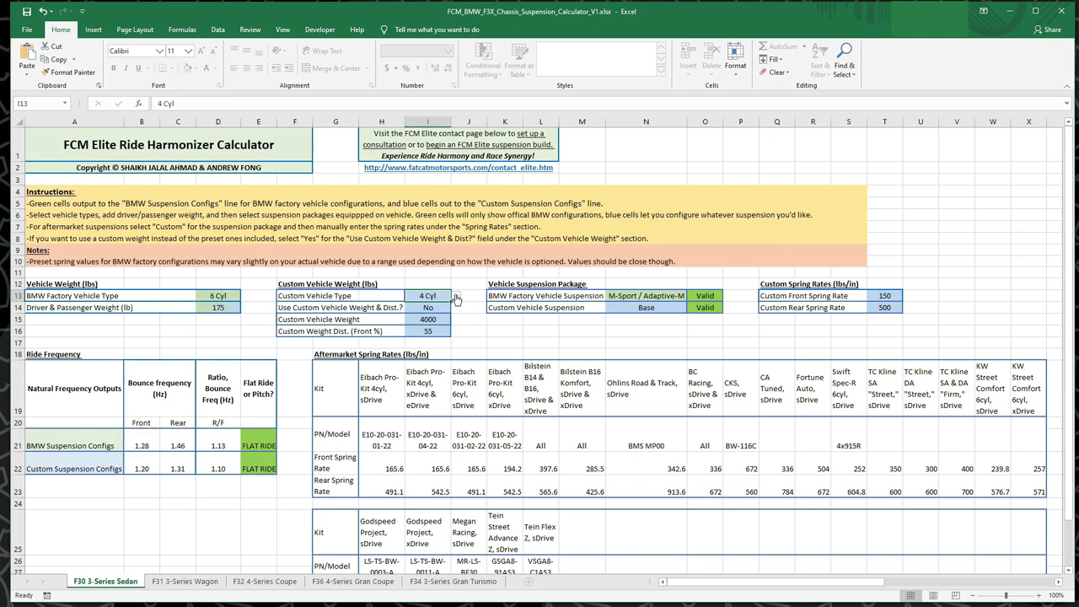
pyautogui.click(455, 296)
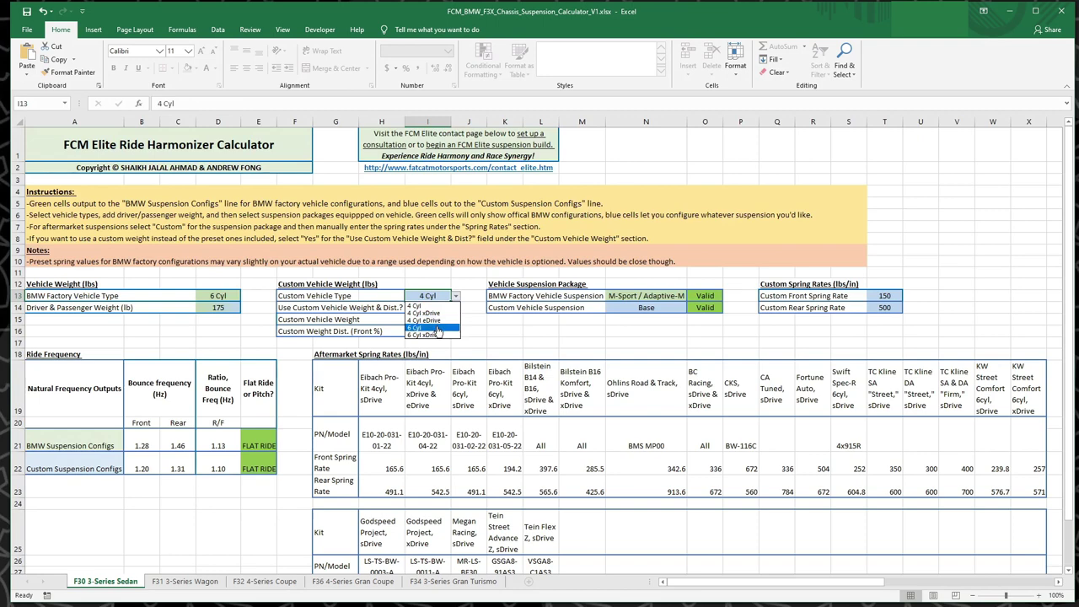
pyautogui.click(437, 328)
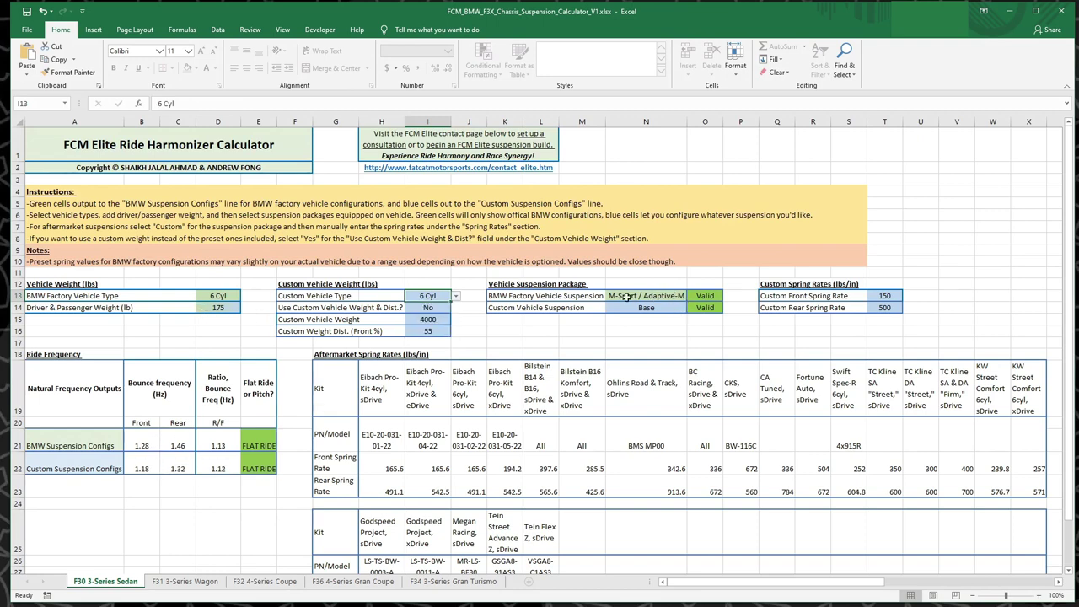
# - Try the M-Perf package for the custom vehicle suspension, and switch it to Custom
pyautogui.click(661, 308)
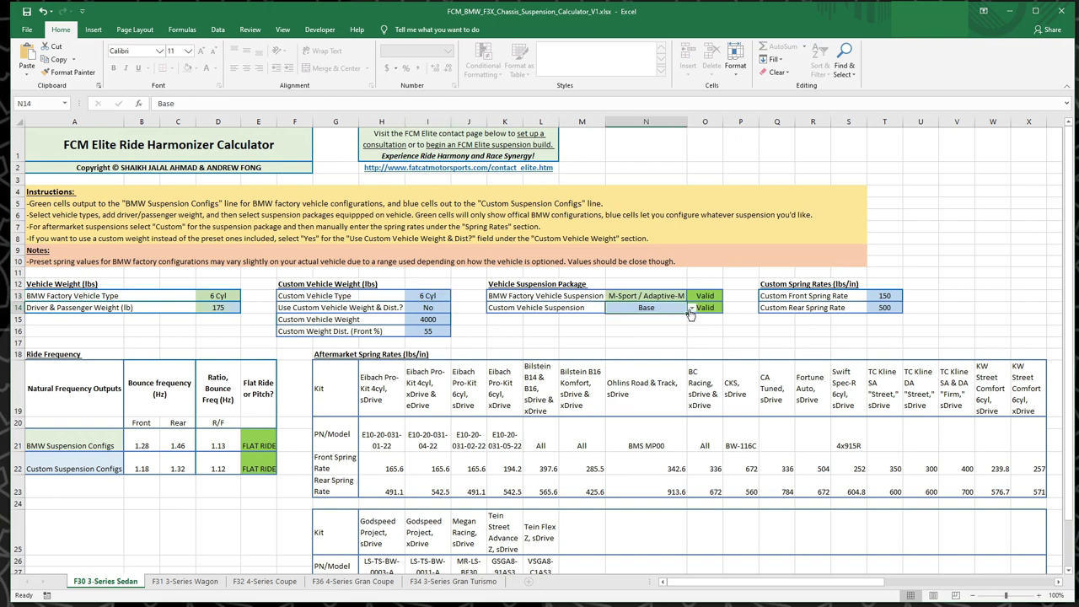
pyautogui.click(691, 308)
pyautogui.click(665, 332)
pyautogui.click(691, 308)
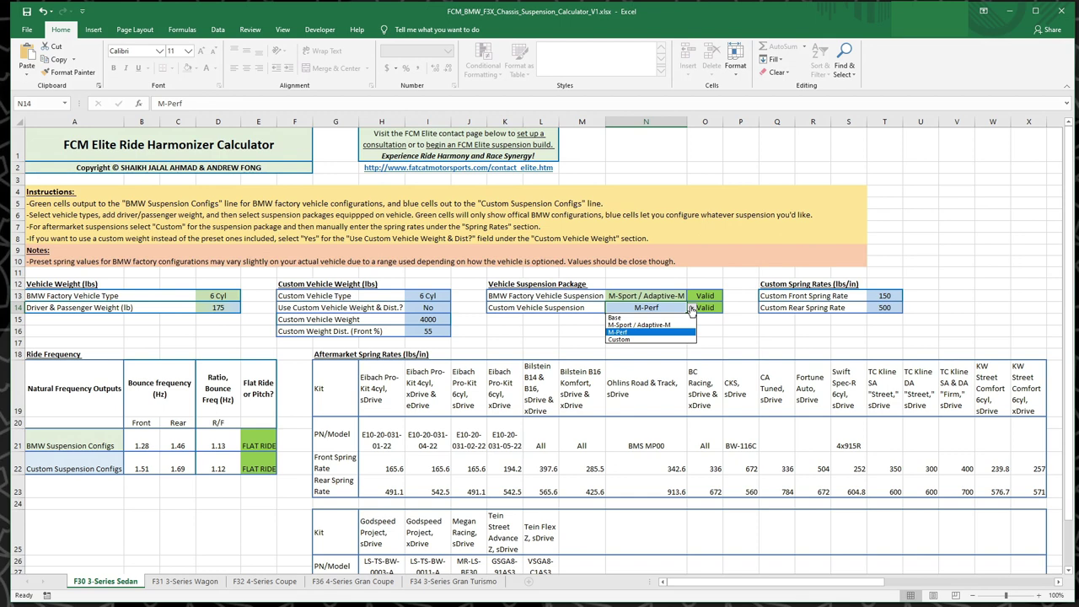
pyautogui.click(635, 340)
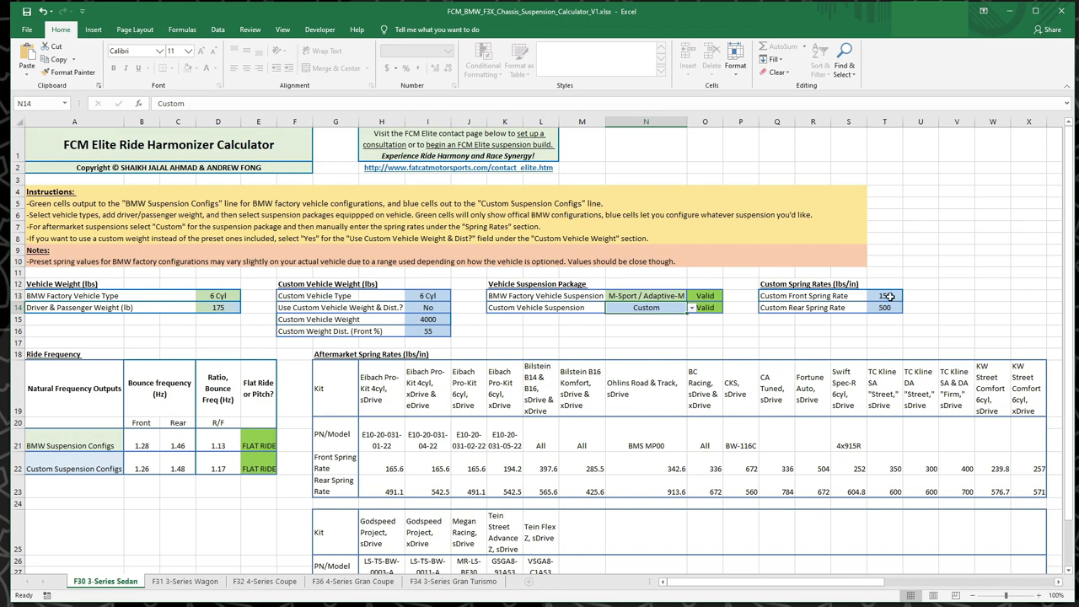
# - Copy the Bilstein B14 & B16 rates, 397.6 front and 565.6 rear, into Custom Spring Rates and check the custom ride frequency outputs
pyautogui.moveTo(889, 295); pyautogui.dragTo(887, 306)
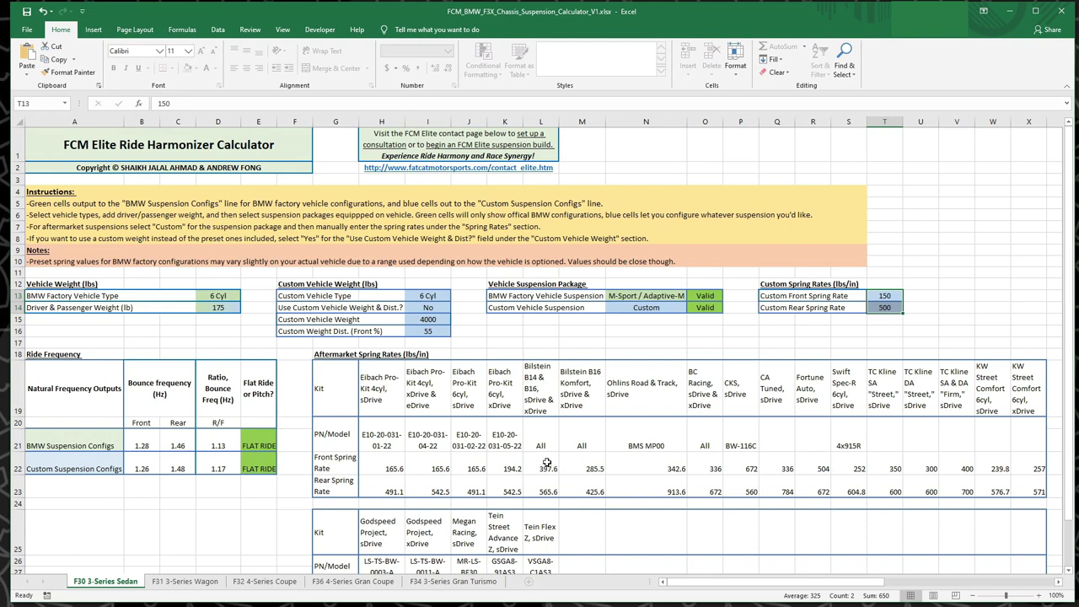
pyautogui.moveTo(546, 463); pyautogui.dragTo(549, 491)
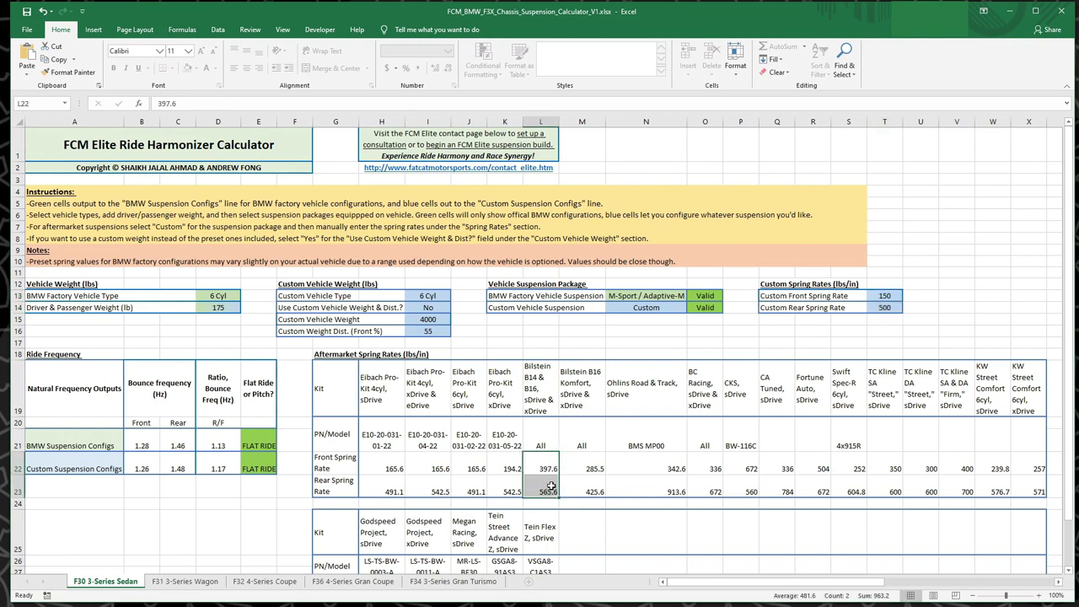
pyautogui.hotkey('ctrl', 'c')
pyautogui.click(890, 296)
pyautogui.hotkey('ctrl', 'v')
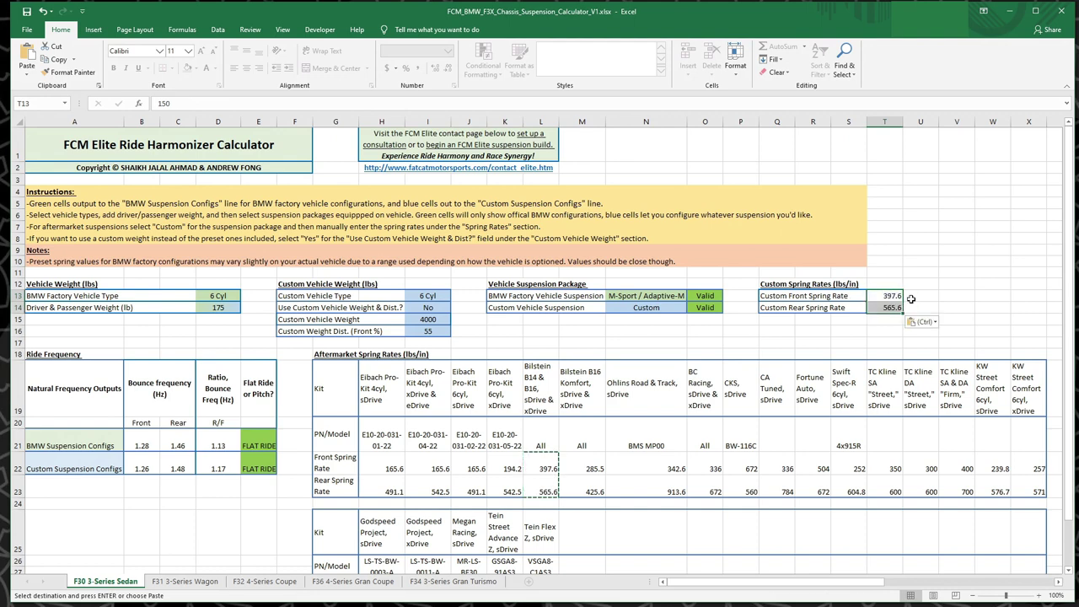
pyautogui.press('Escape')
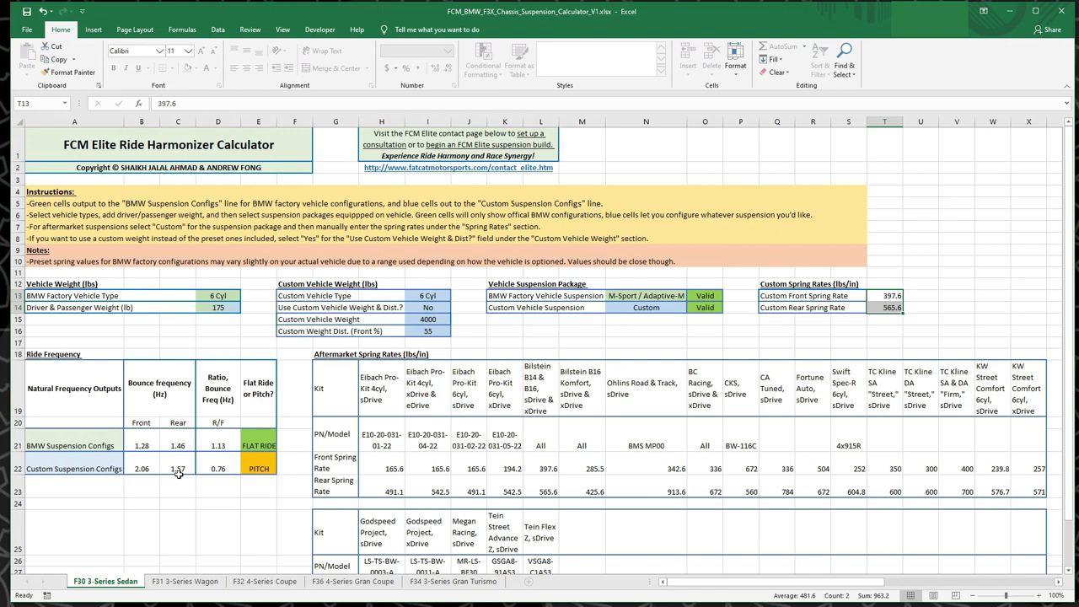
pyautogui.click(258, 463)
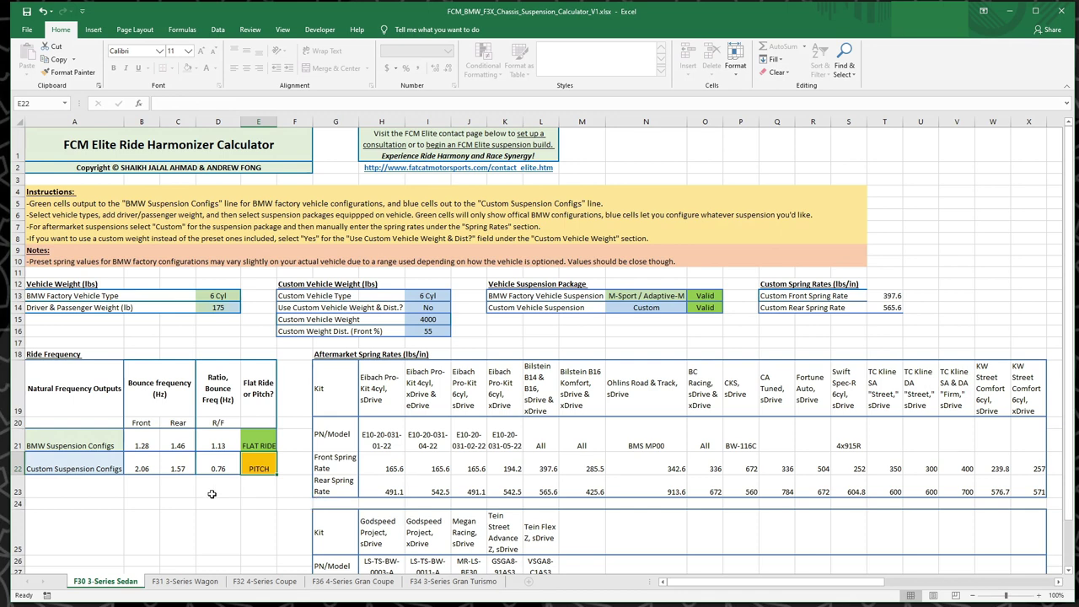
pyautogui.click(143, 465)
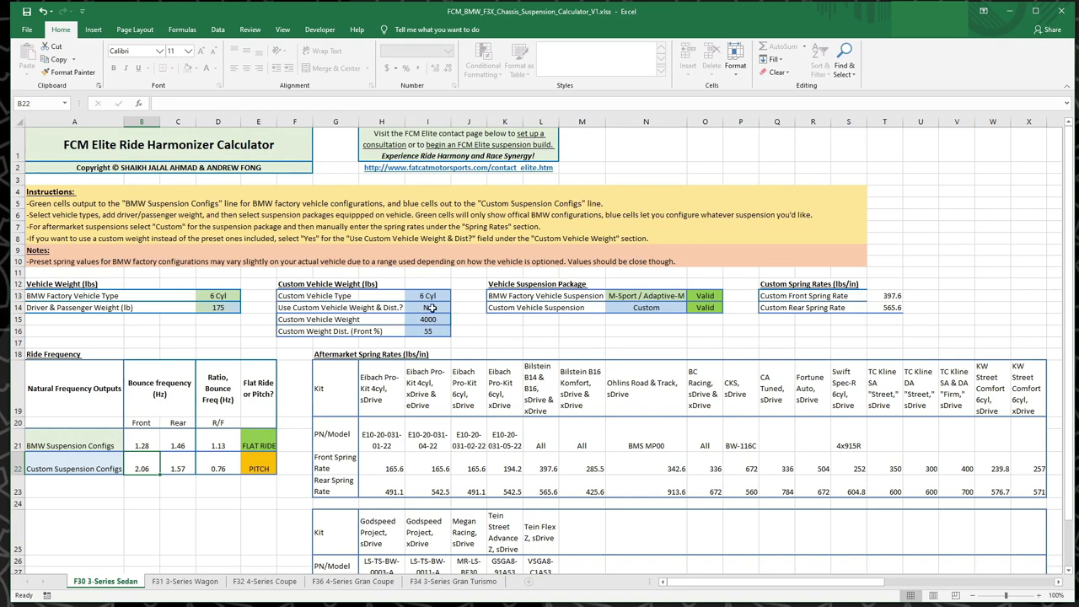
# - Set Use Custom Vehicle Weight & Dist. to Yes, and set the custom vehicle weight to 3700 lb
pyautogui.click(430, 308)
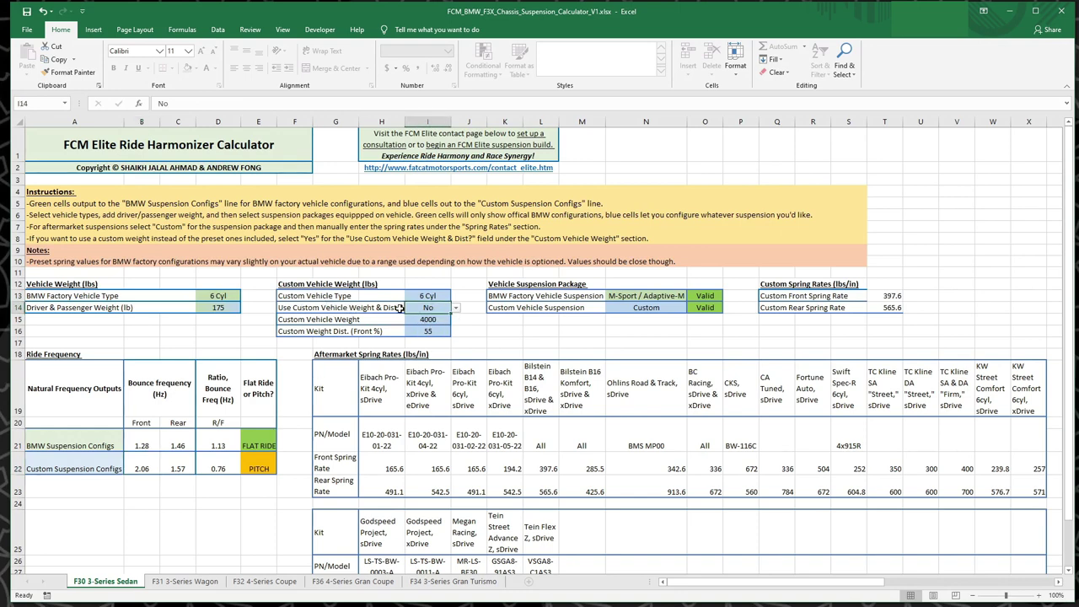
pyautogui.click(457, 310)
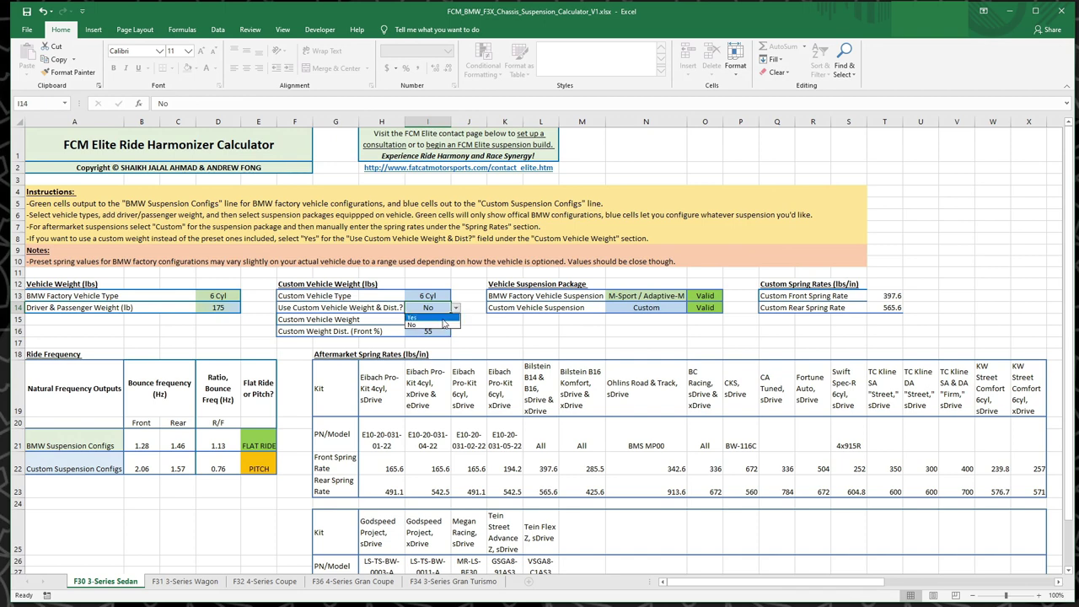
pyautogui.click(430, 319)
pyautogui.click(430, 319)
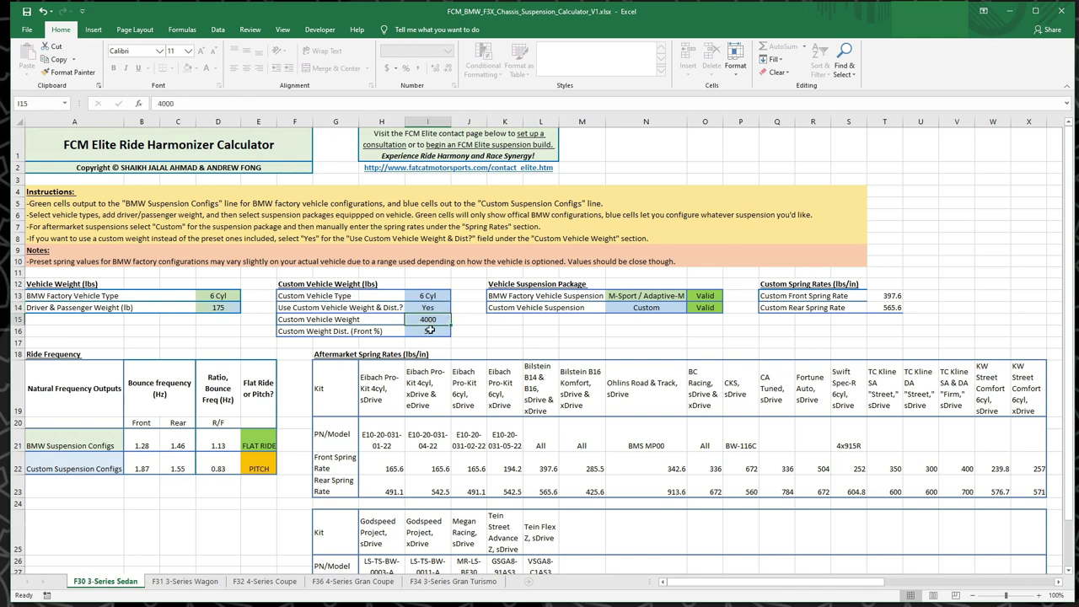
pyautogui.click(430, 329)
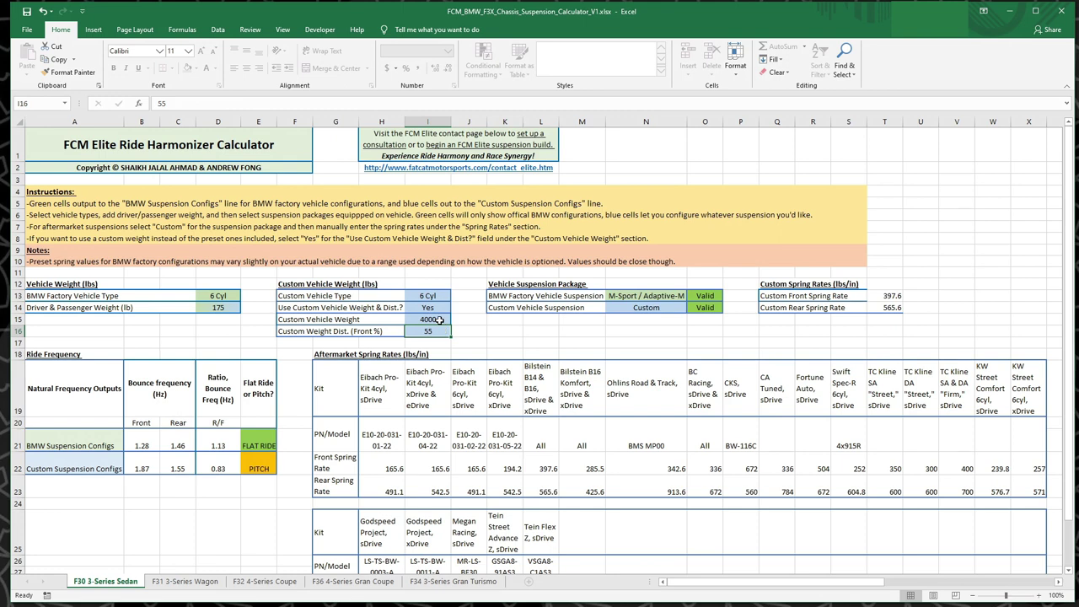
pyautogui.click(439, 319)
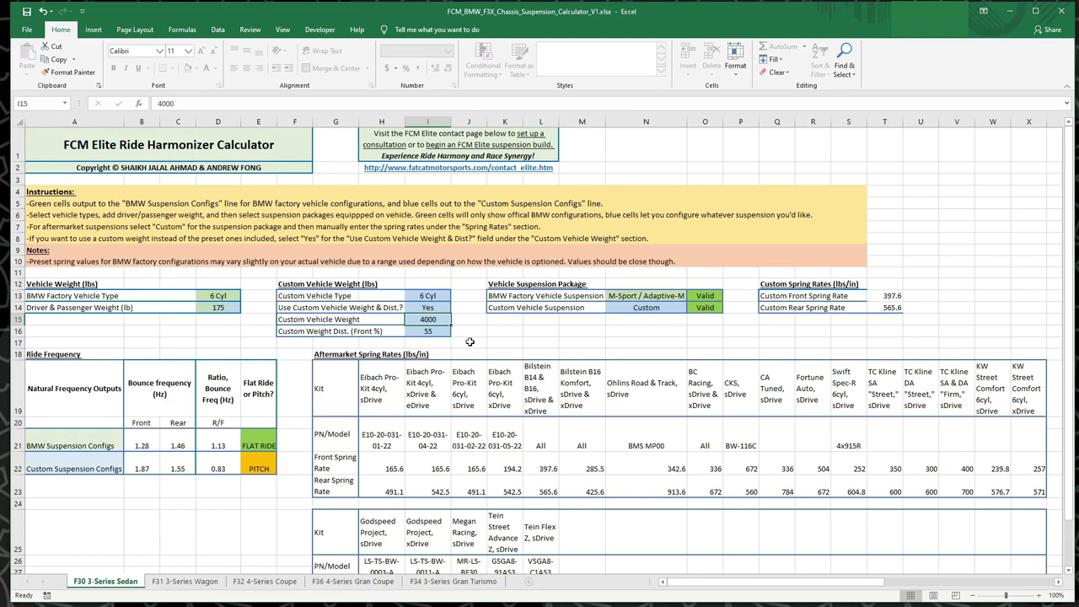
pyautogui.write('37')
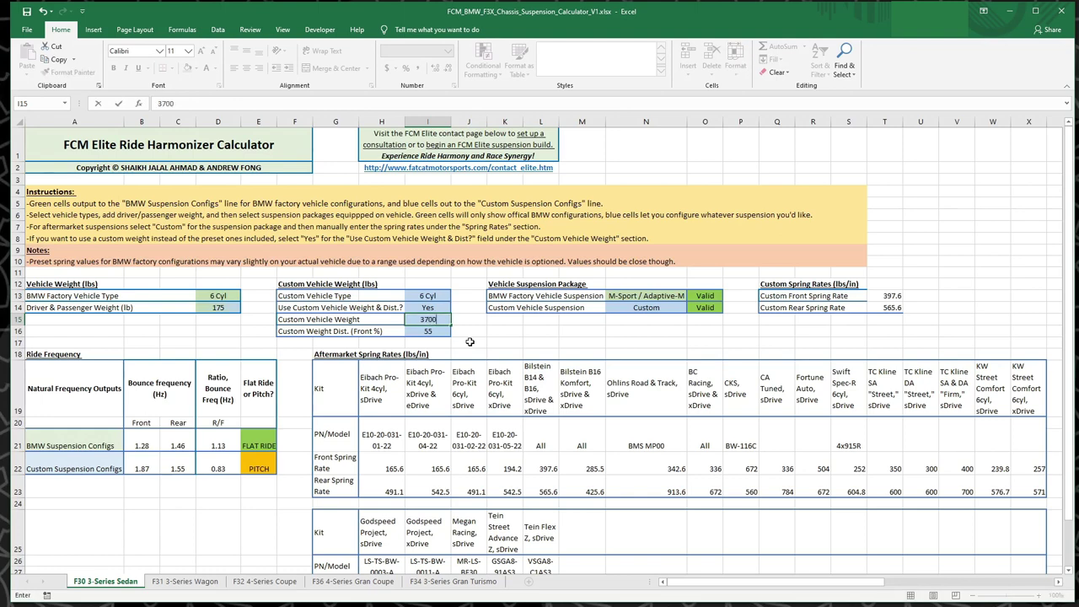
pyautogui.press('Return')
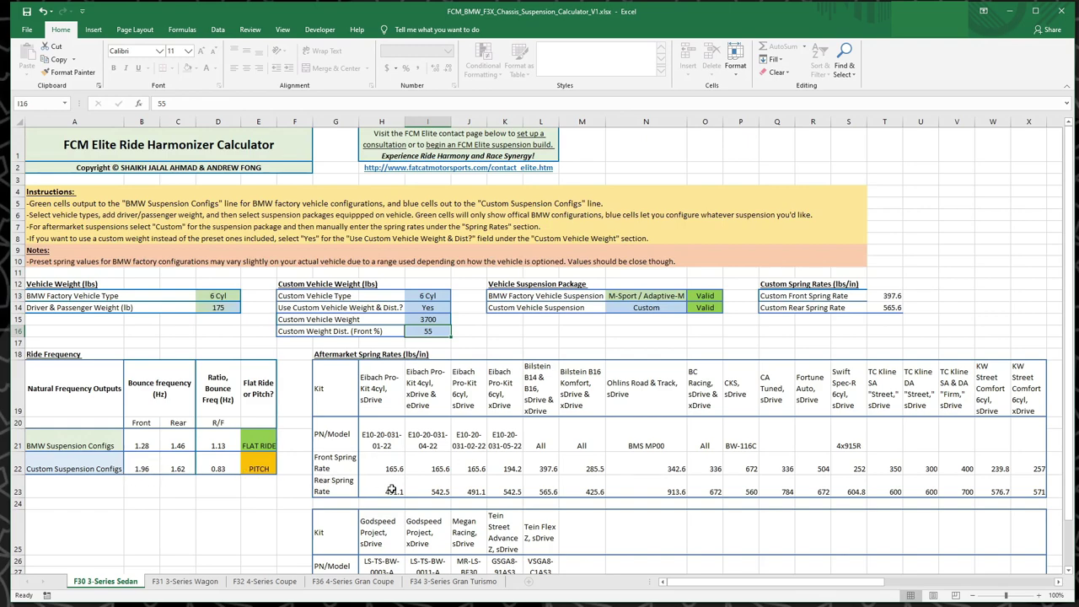
# - Examine both aftermarket spring rate tables and the Eibach Pro-Kit part numbers on the sedan sheet
pyautogui.scroll(-1, 506, 523)
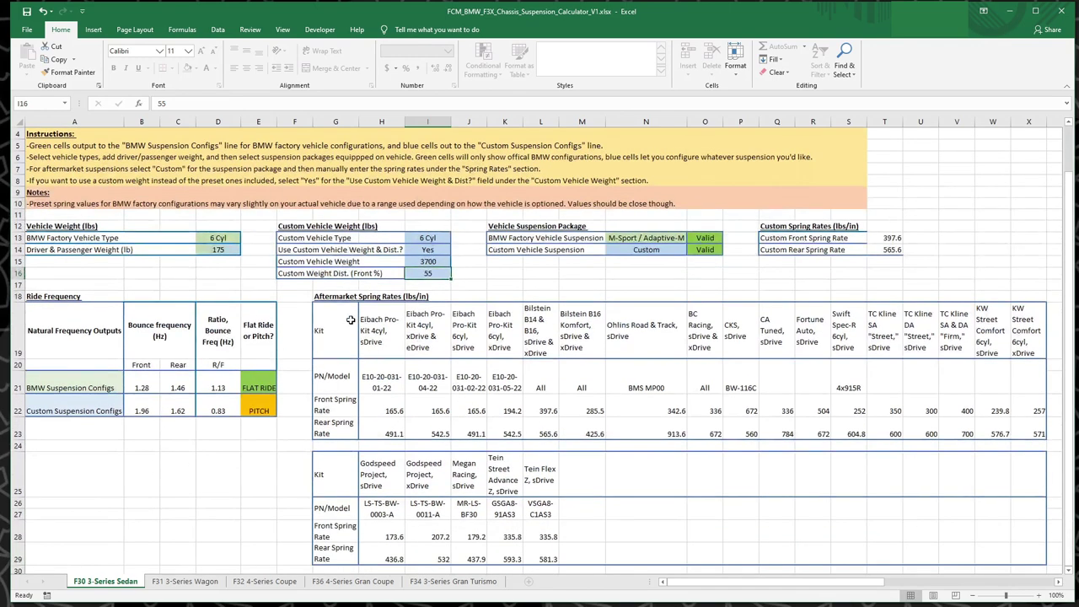
pyautogui.moveTo(350, 319); pyautogui.dragTo(1037, 557)
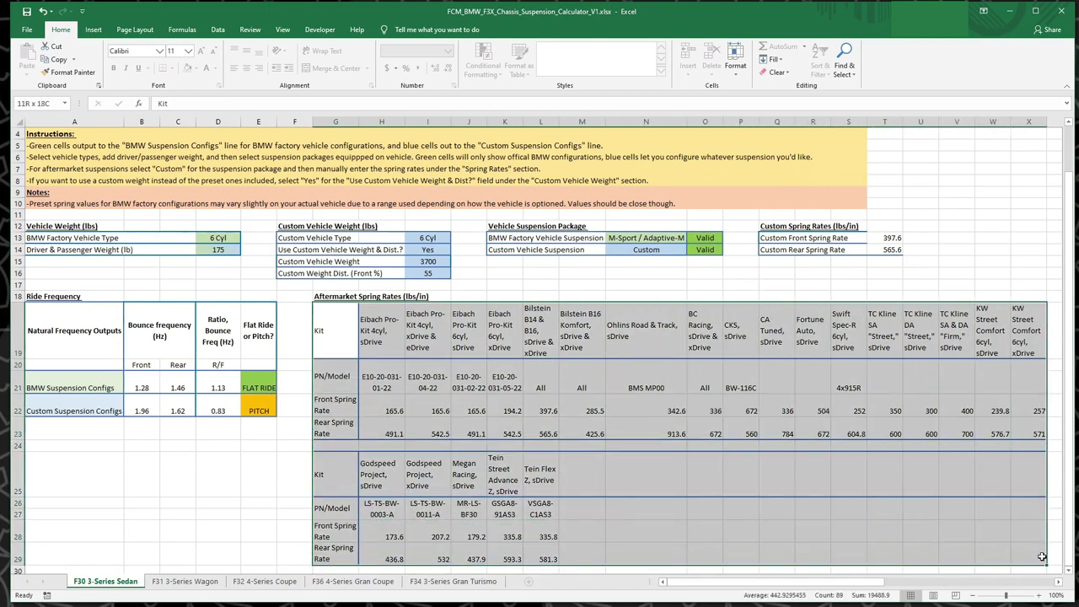
pyautogui.click(447, 465)
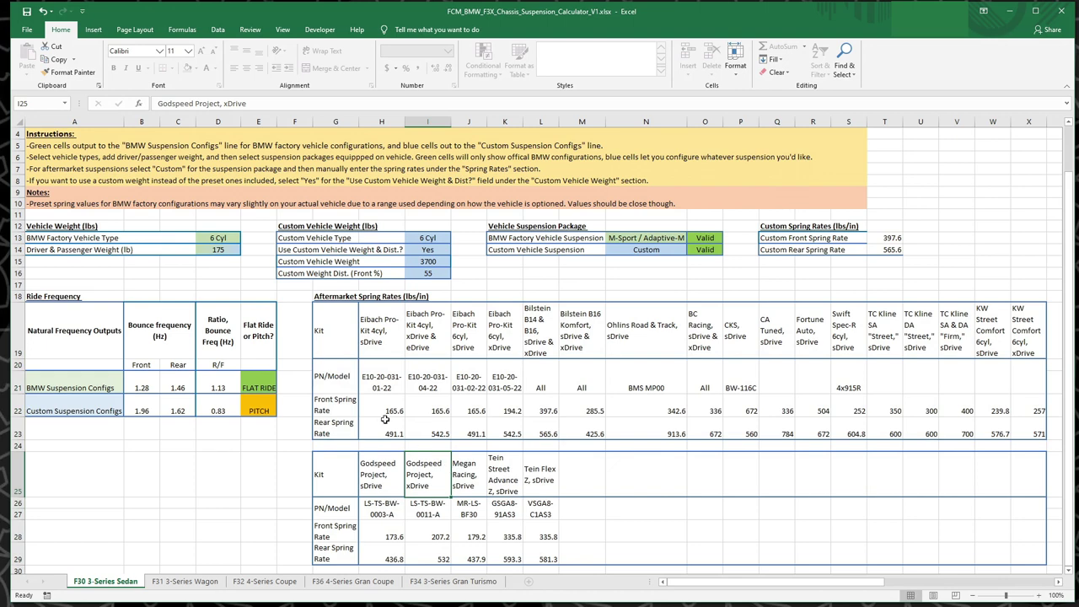
pyautogui.moveTo(375, 384); pyautogui.dragTo(510, 384)
pyautogui.scroll(1, 262, 506)
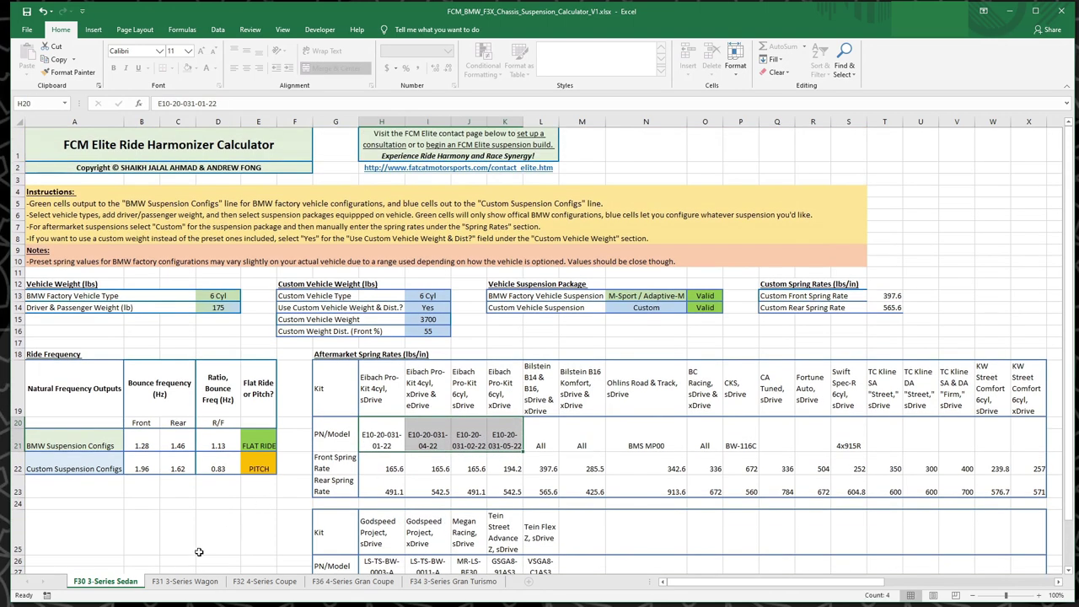
# - Look through the F31 Wagon, F32 Coupe, F36 Gran Coupe and F34 Gran Turismo sheets, and return to the F30 3-Series Sedan sheet
pyautogui.click(196, 584)
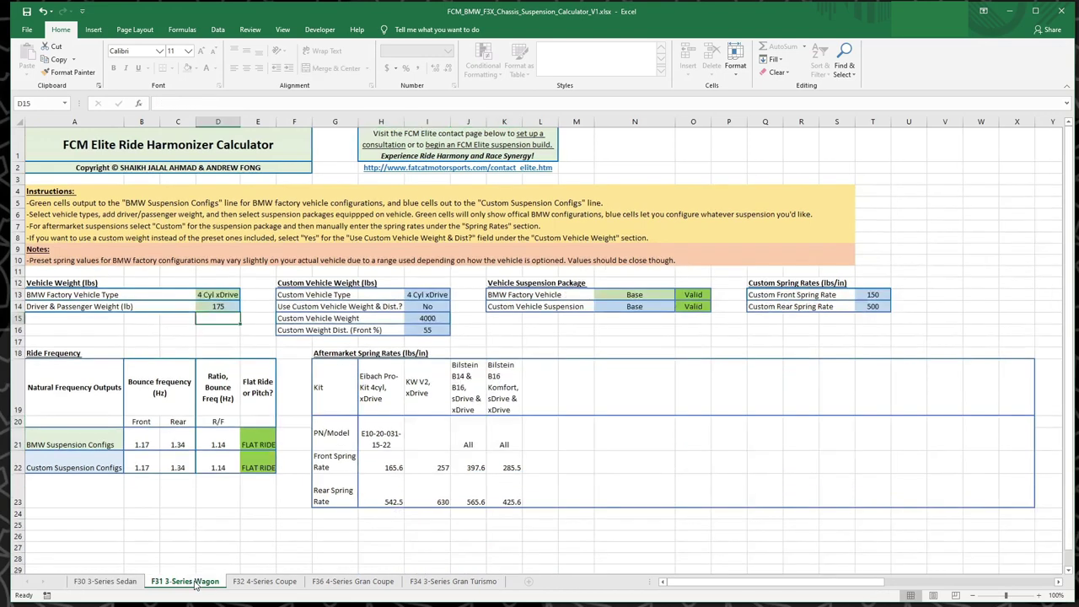
pyautogui.click(263, 583)
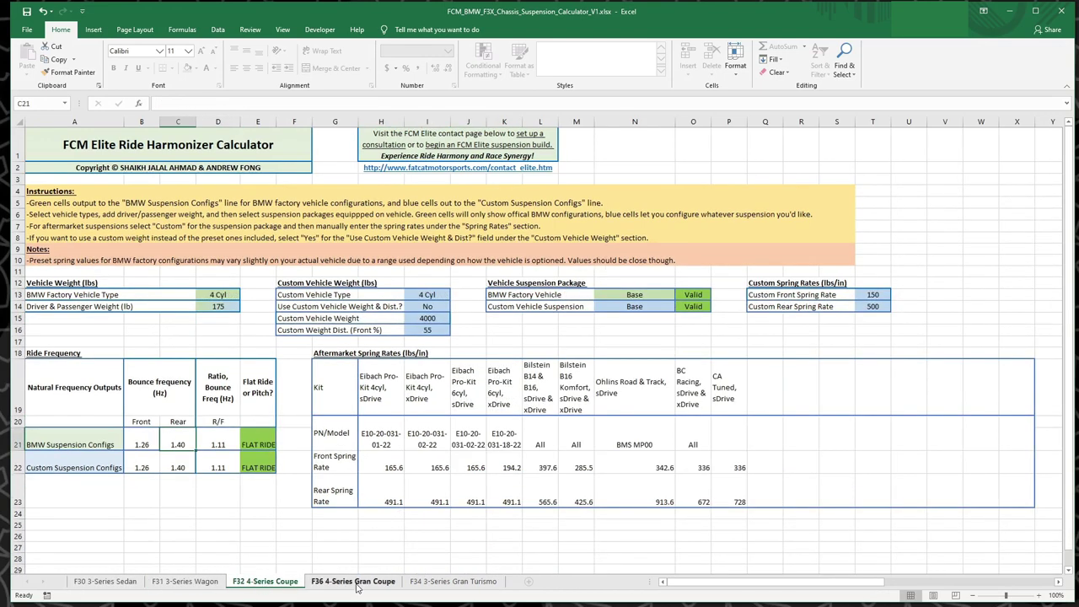
pyautogui.click(371, 584)
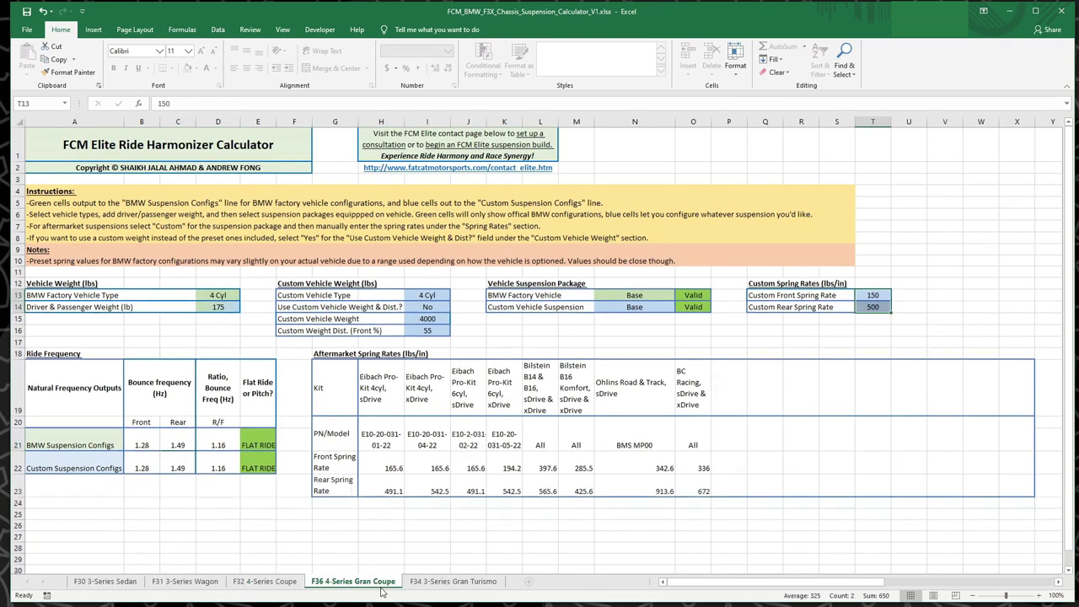
pyautogui.click(449, 585)
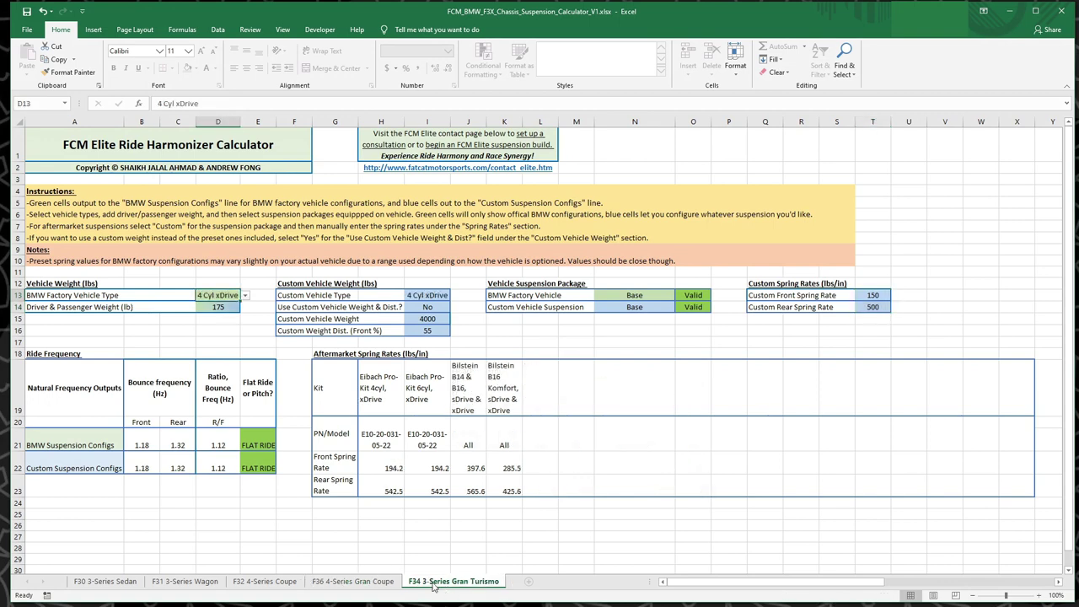
pyautogui.click(323, 584)
pyautogui.click(257, 584)
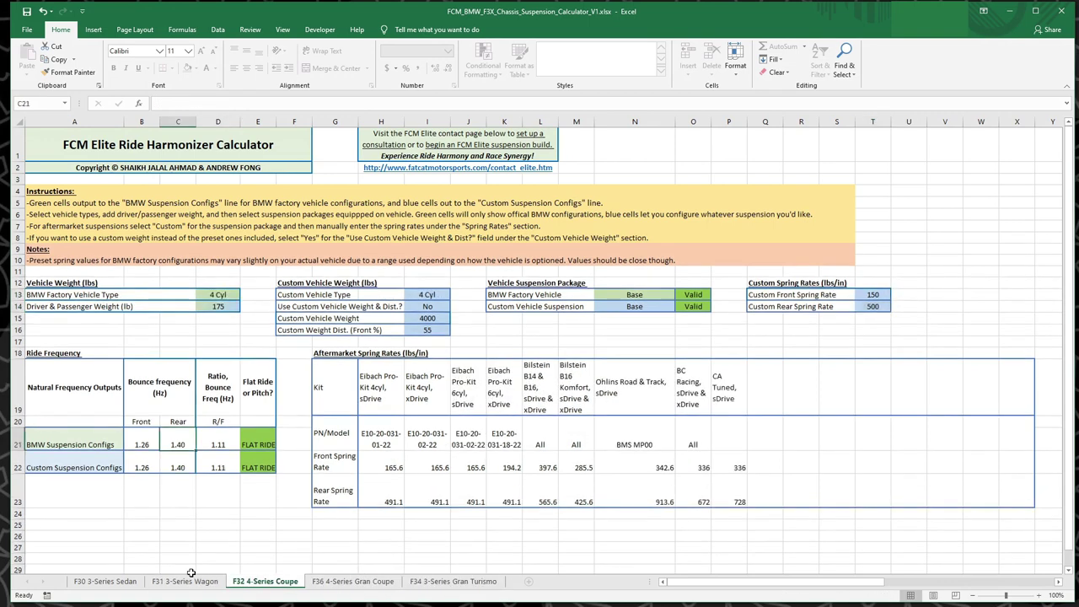
pyautogui.click(181, 584)
pyautogui.click(103, 584)
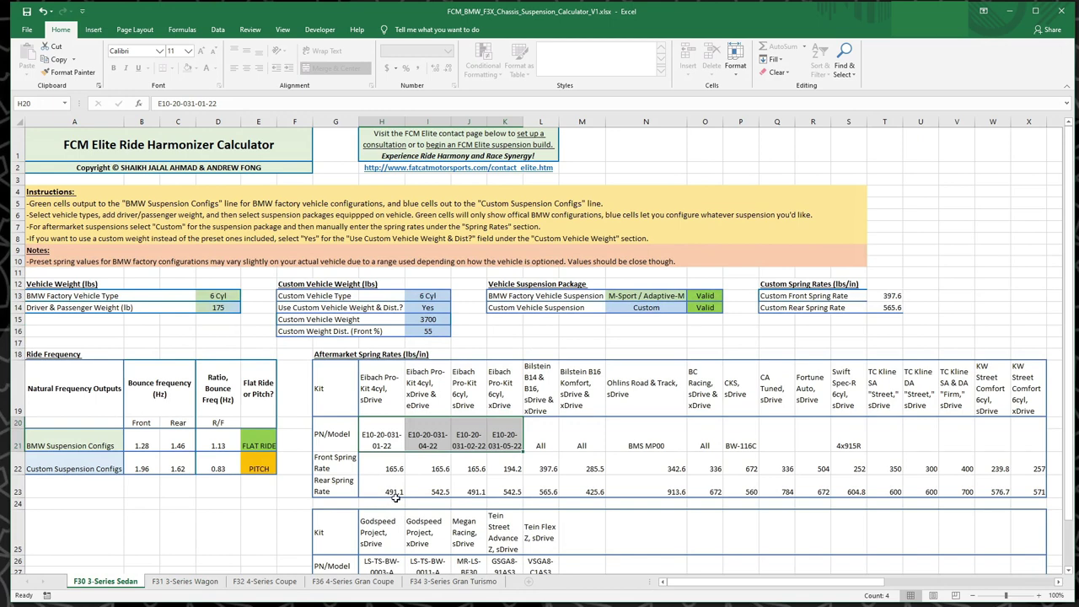